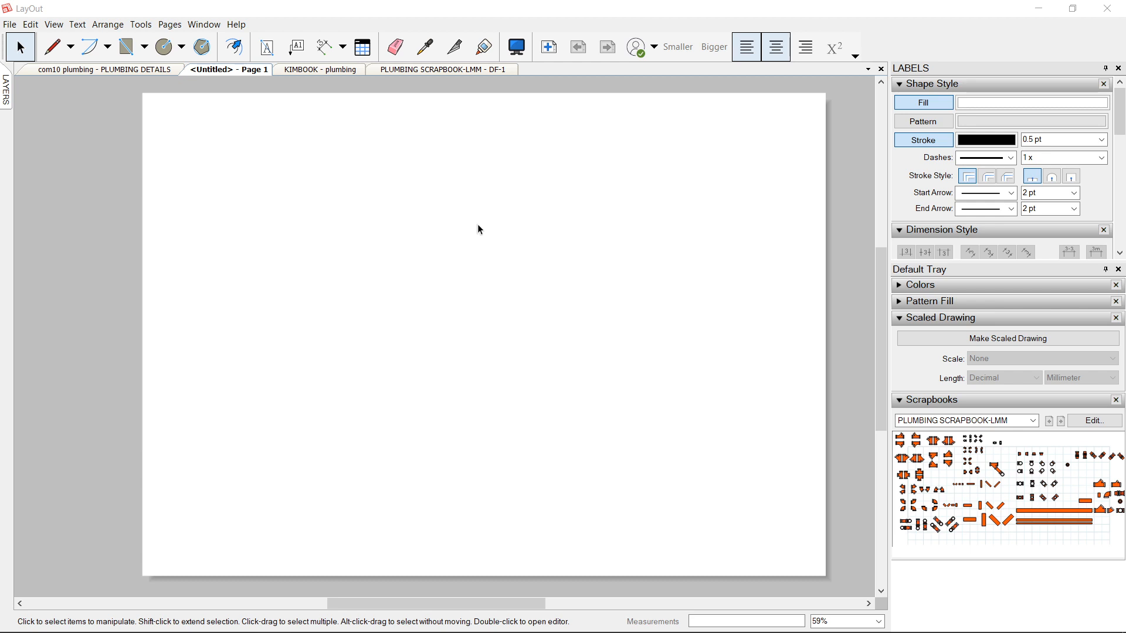
Step: Check the list of available scrapbooks and look over the fitting symbols on the PLUMBING SCRAPBOOK-LMM page
left_click(1031, 425)
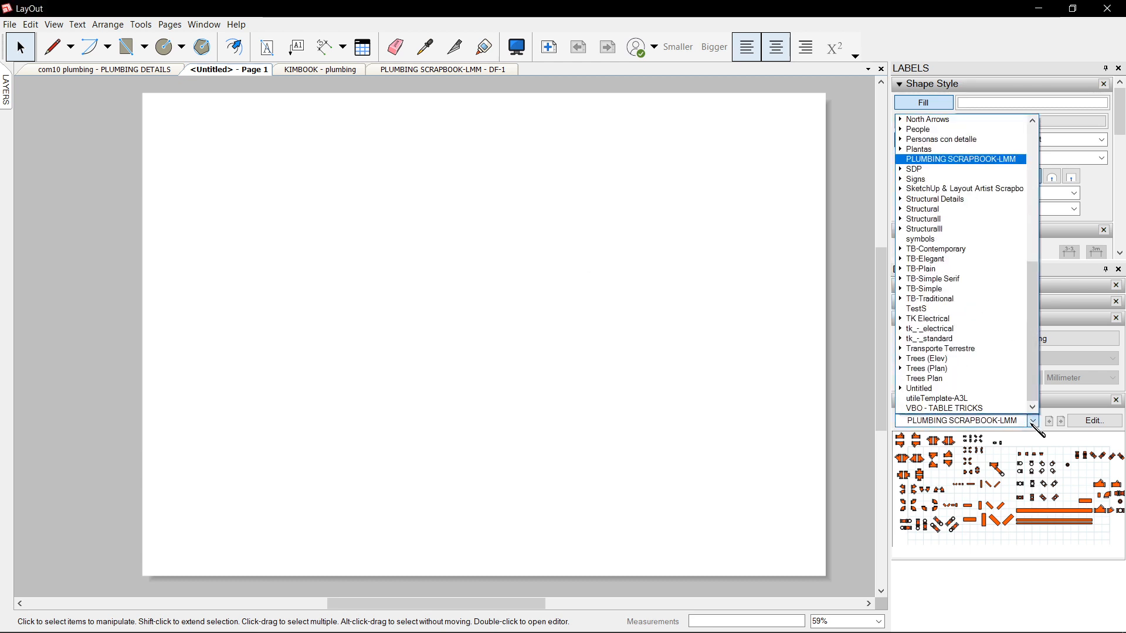
left_click(1034, 422)
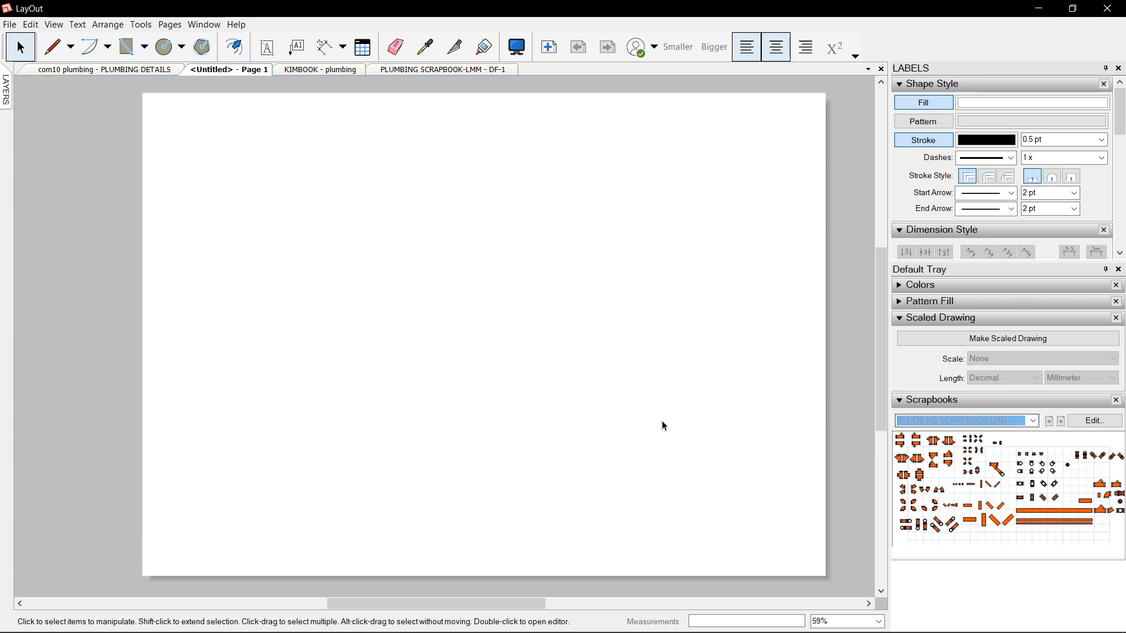
scroll(633, 427, "up", 1)
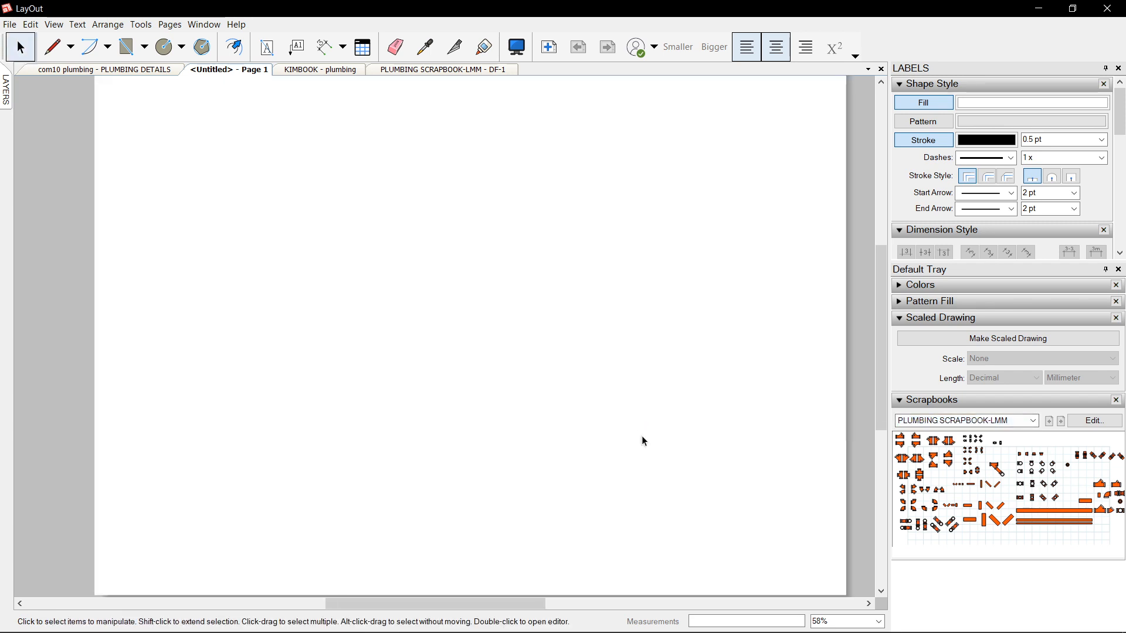
scroll(651, 439, "down", 1)
left_click(446, 69)
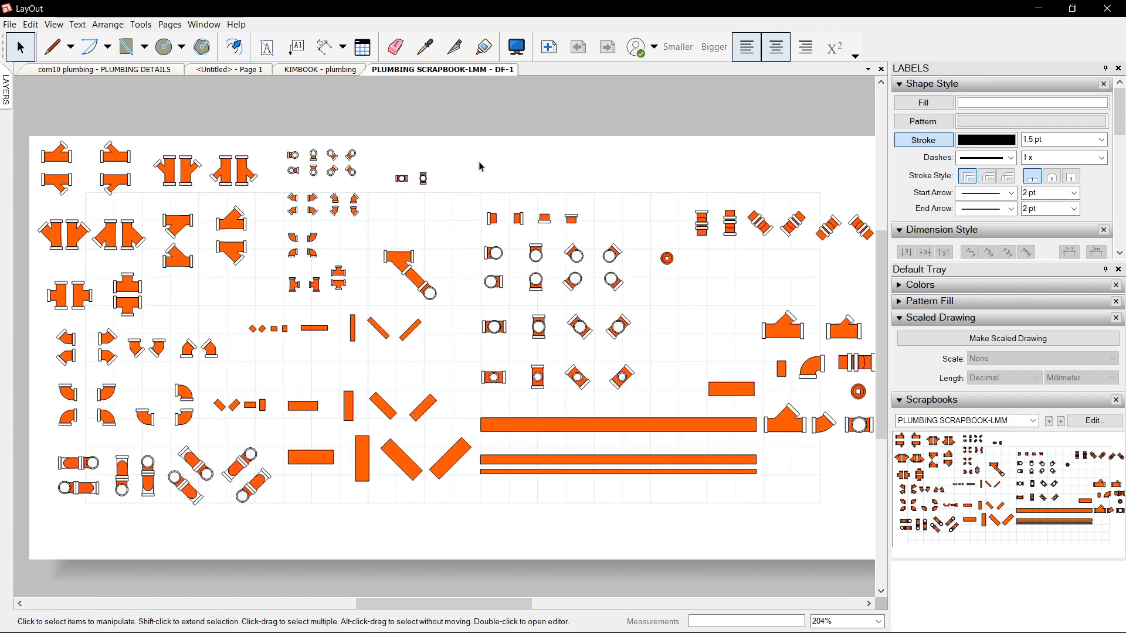
scroll(481, 346, "down", 4)
scroll(352, 299, "up", 4)
scroll(477, 346, "down", 1)
left_click_drag(120, 160, 851, 531)
left_click(750, 196)
Step: Return to the untitled page and erase the small orange fitting placed on it
left_click(244, 71)
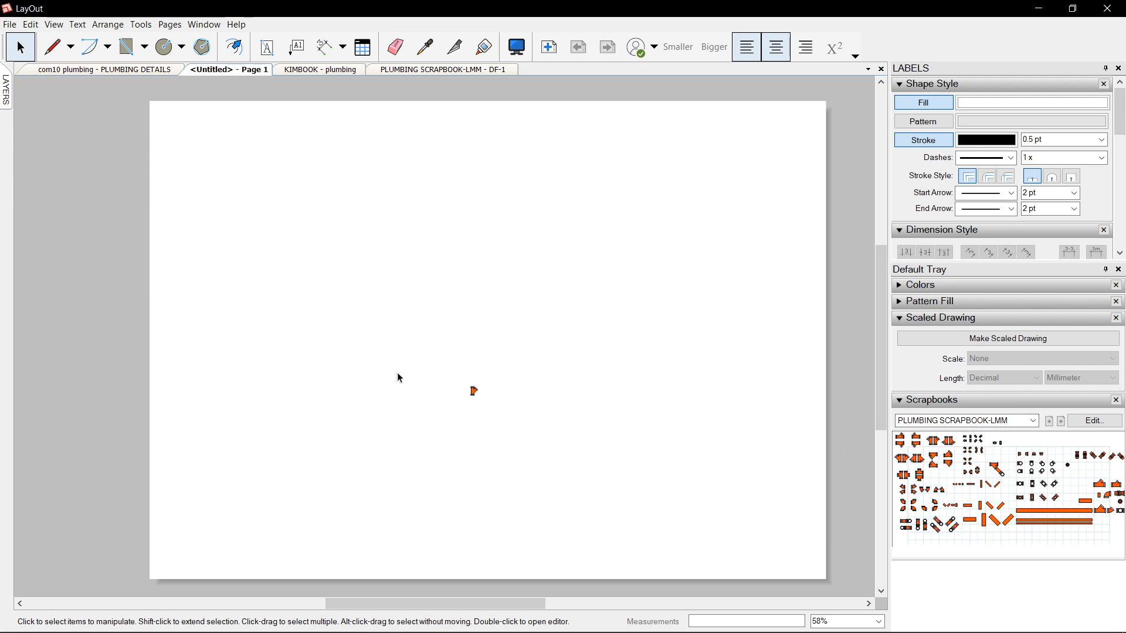
scroll(440, 405, "up", 4)
key("e")
left_click(515, 375)
key("space")
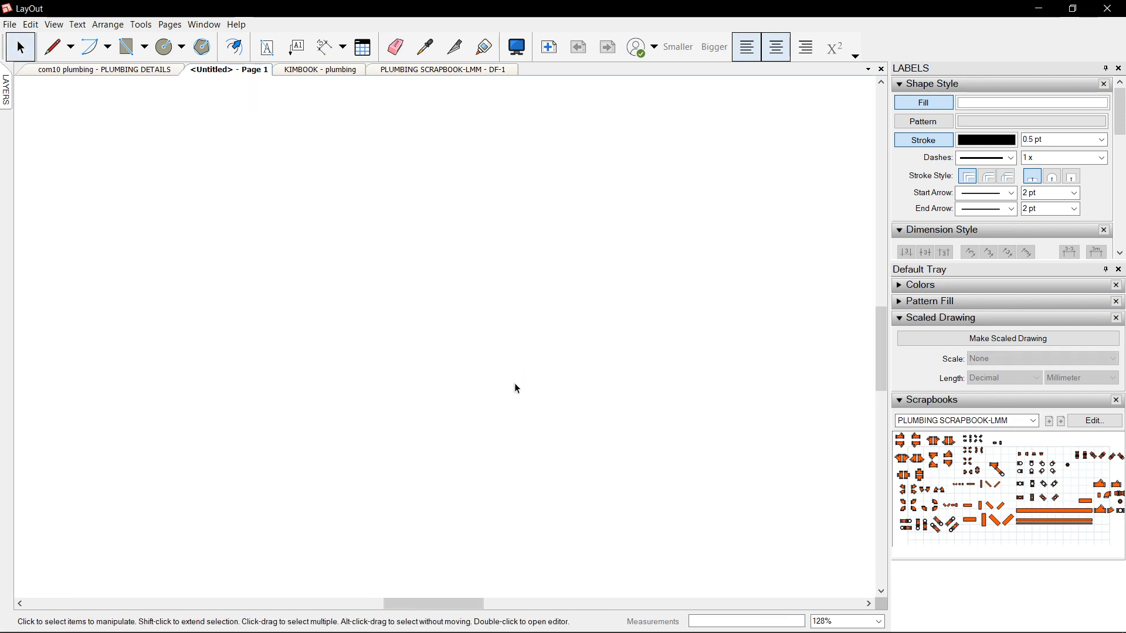
Step: Place a long horizontal orange pipe from the plumbing scrapbook onto the page
scroll(515, 388, "down", 2)
left_click_drag(1038, 517, 430, 366)
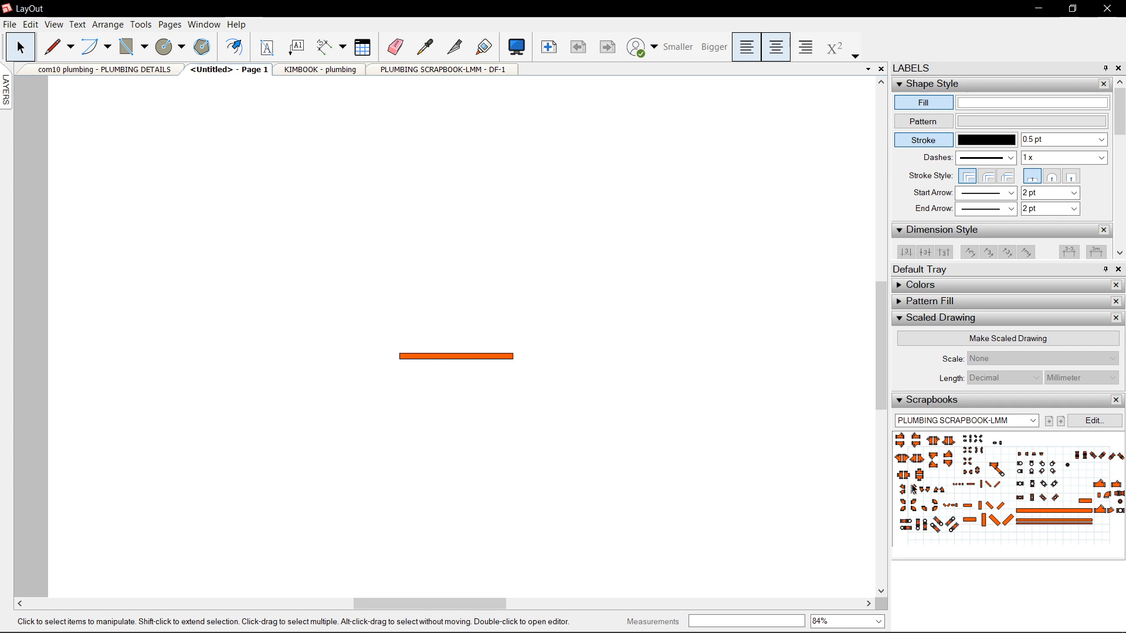
scroll(569, 427, "up", 3)
middle_click_drag(666, 414, 808, 481)
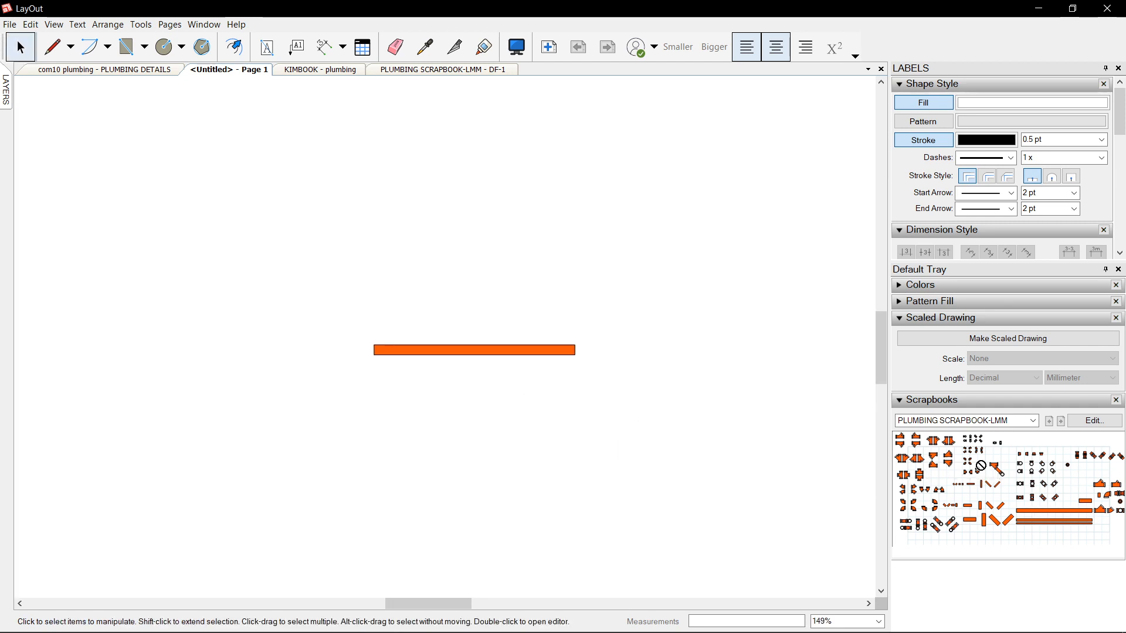
middle_click_drag(620, 319, 710, 354)
Step: Add a horizontal wye and a wye with an angled drain branch from the scrapbook above the pipe
scroll(710, 355, "up", 1)
left_click_drag(901, 444, 367, 314)
scroll(348, 307, "up", 2)
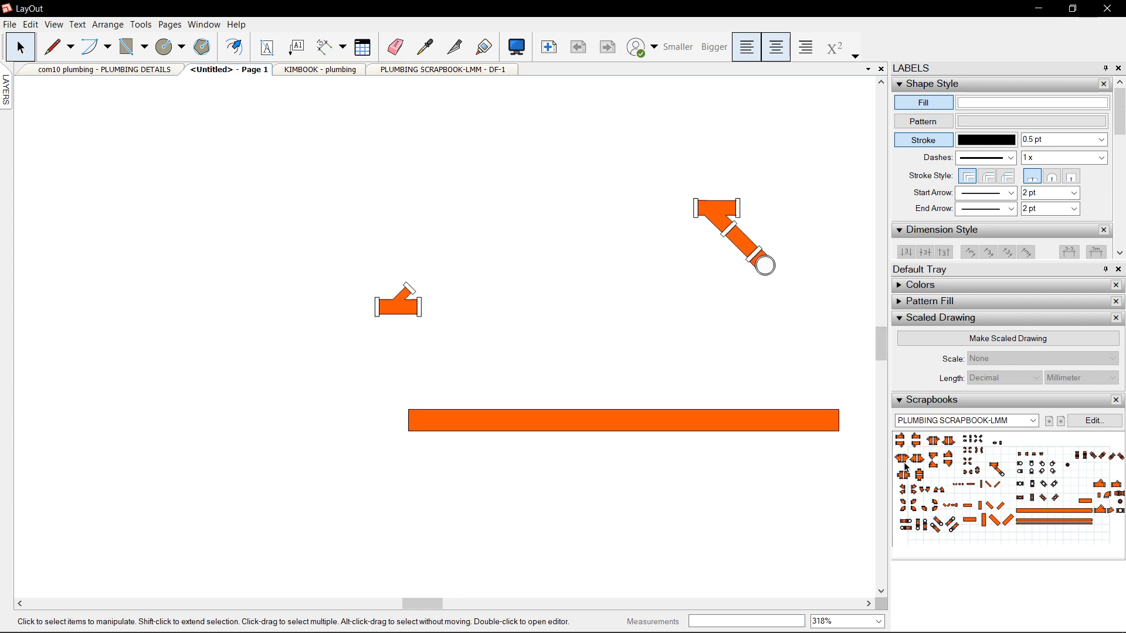
scroll(381, 305, "up", 2)
scroll(569, 349, "down", 2)
Step: Add an upright wye and a tee, and align the long pipe with the tee's branch outlet
left_click(554, 352)
left_click(685, 403)
left_click_drag(379, 393, 379, 394)
scroll(379, 394, "up", 8)
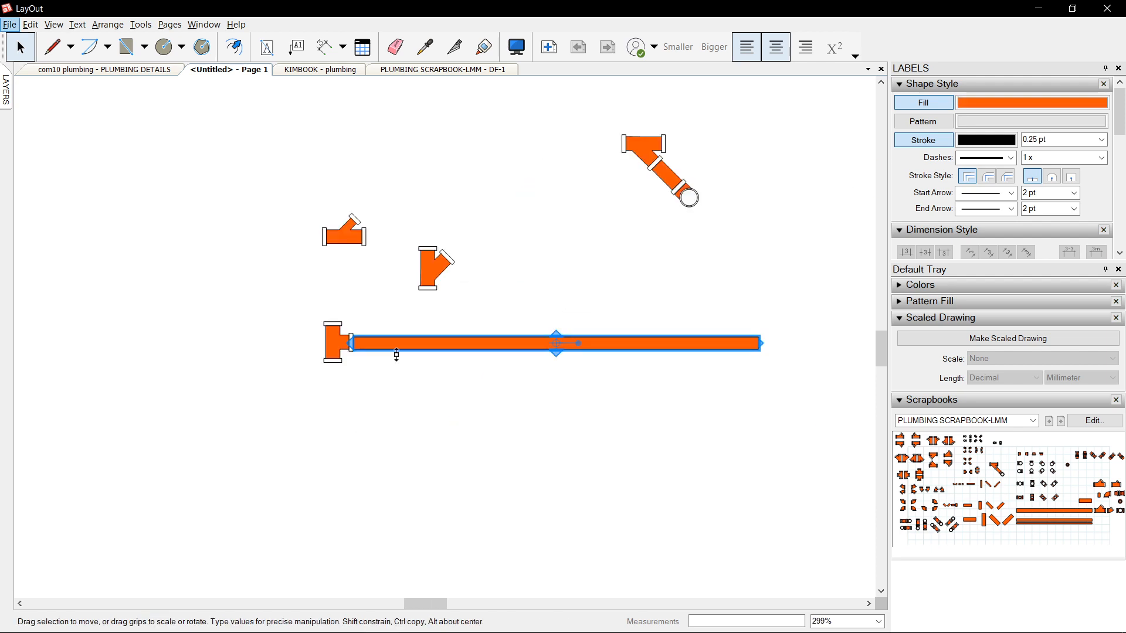
Step: Try to scale the long pipe's thickness to suit the tee's branch outlet
scroll(665, 384, "up", 1)
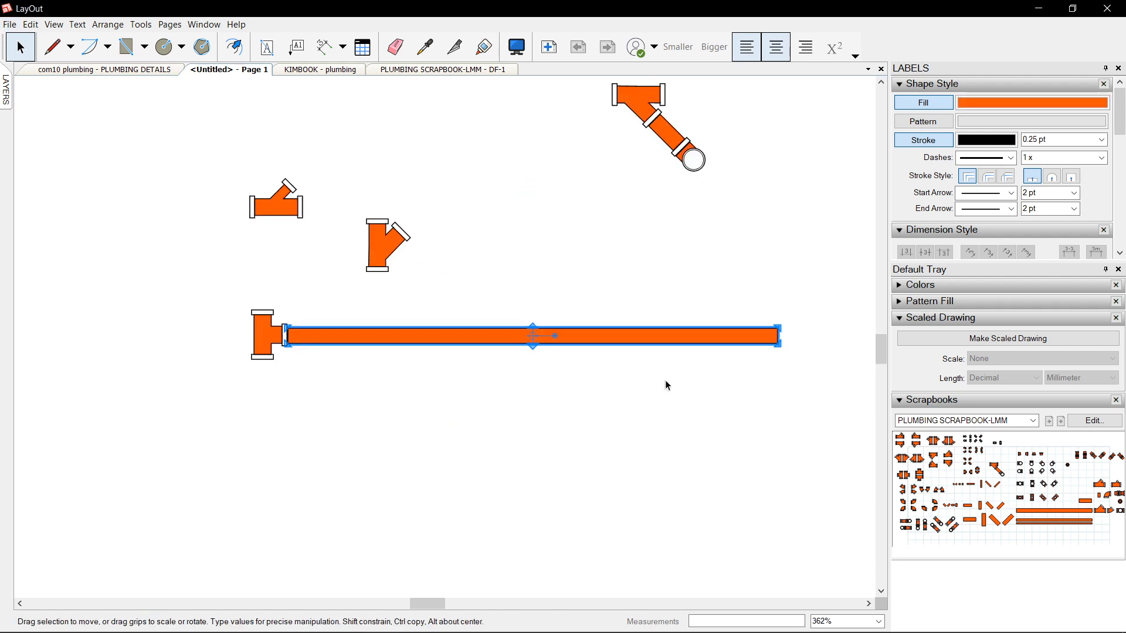
scroll(665, 384, "down", 2)
left_click_drag(376, 435, 379, 435)
scroll(383, 446, "up", 3)
left_click(383, 446)
left_click(485, 335)
left_click_drag(485, 338, 481, 330)
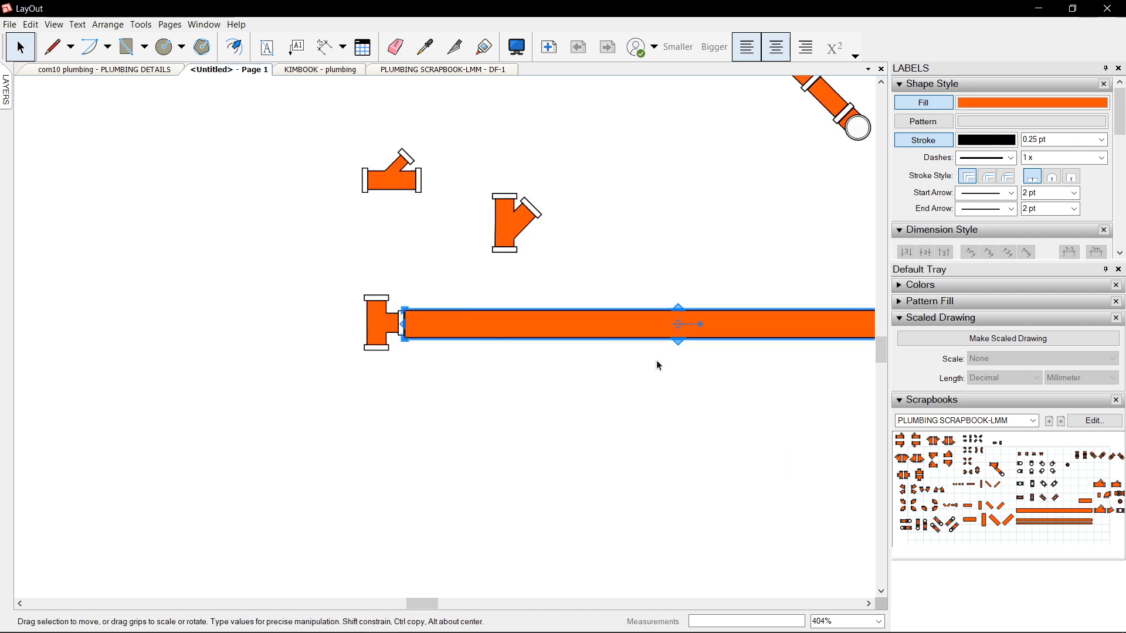
left_click(671, 326)
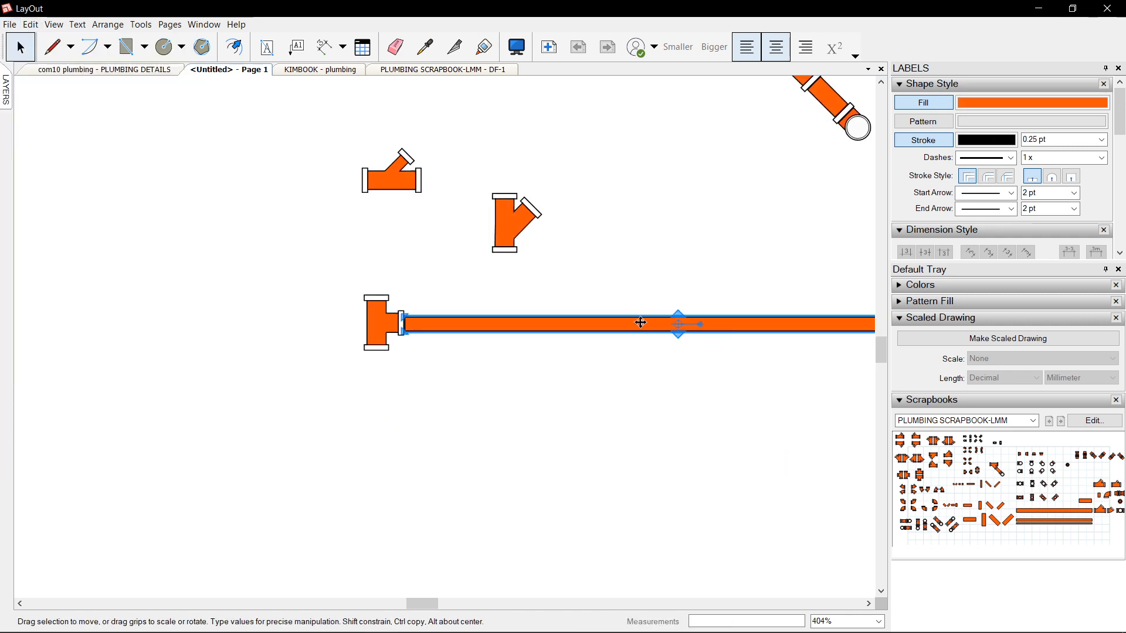
Step: Delete the resized pipe and place the thinnest long pipe from the scrapbook below the tee
key("Delete")
scroll(636, 319, "down", 2)
left_click_drag(1035, 525, 531, 403)
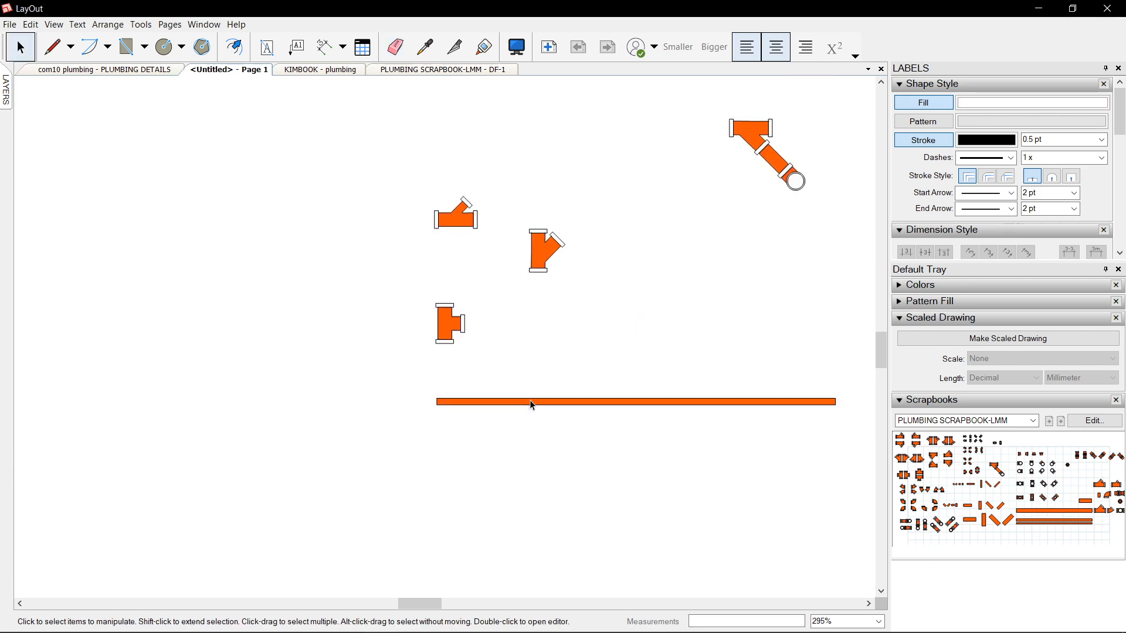
Step: Review the scrapbook page's symbols, switch to SketchUp, and examine the toilet and vanity layout in 3D and from above
left_click(484, 70)
scroll(641, 410, "up", 2)
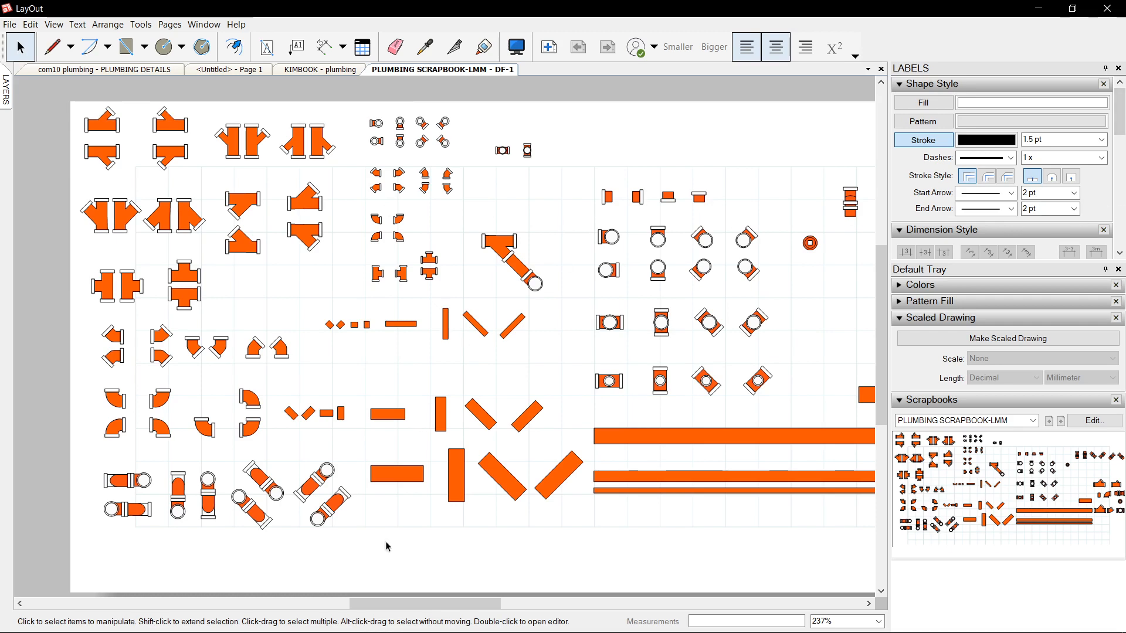
left_click(418, 626)
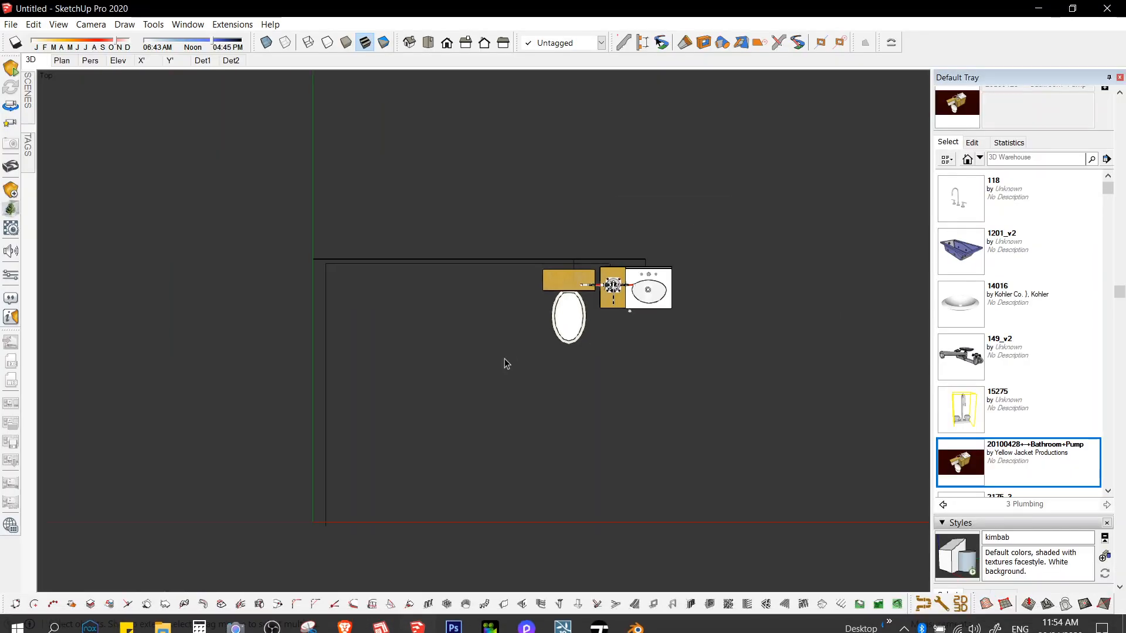
scroll(354, 280, "up", 2)
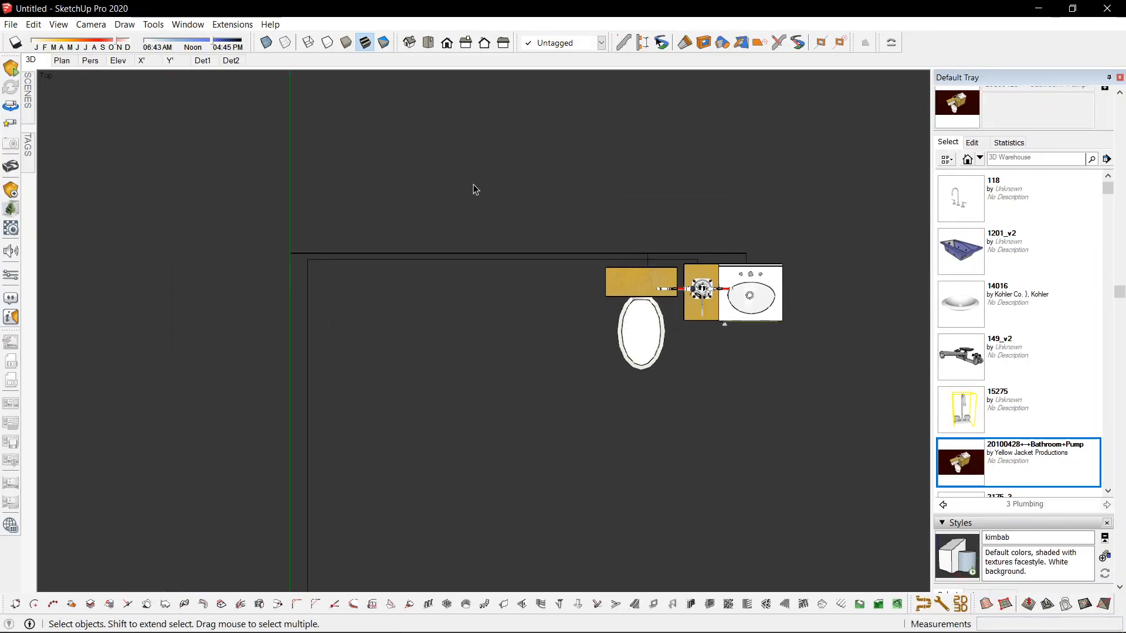
mouse_move(465, 193)
middle_mouse_down()
mouse_move(440, 385)
mouse_move(372, 359)
mouse_move(387, 415)
middle_mouse_up()
middle_click_drag(514, 471, 298, 282)
middle_click_drag(626, 235, 523, 360)
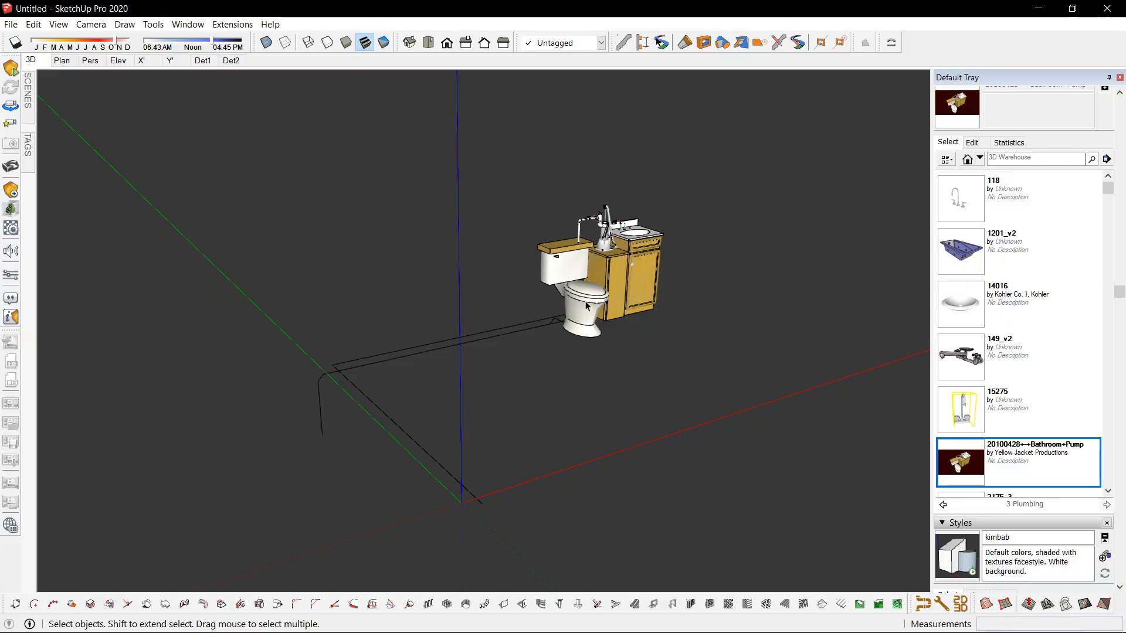
middle_click_drag(506, 343, 342, 525)
key("F2")
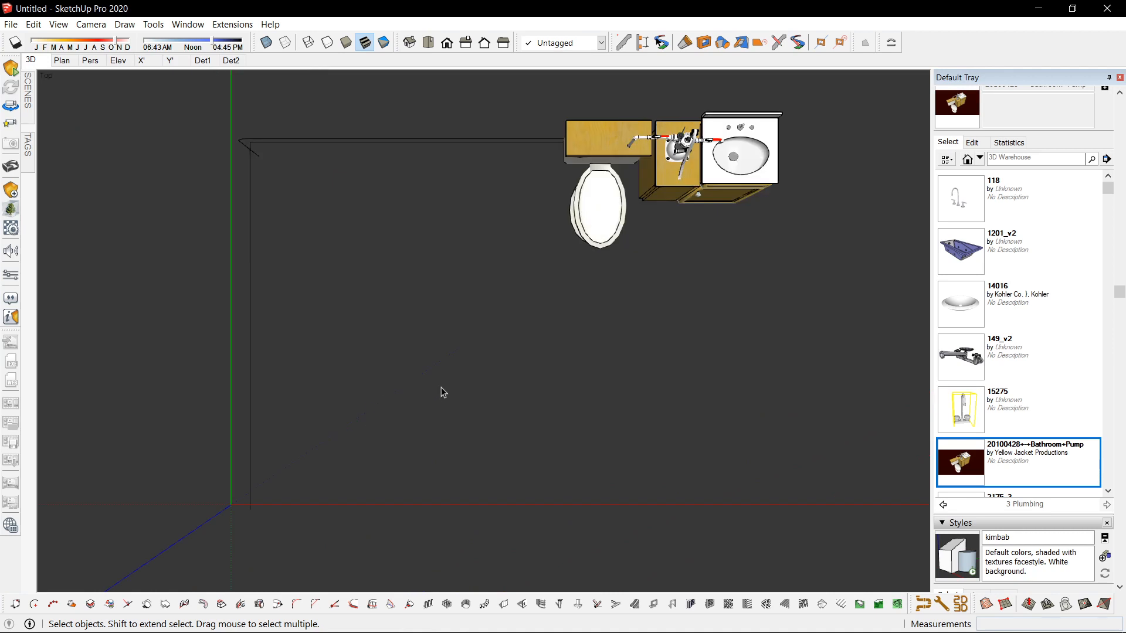
Step: Undock and redock the VBO-MEP toolbar, and inspect the pipe path lines around the bathroom fixtures
left_click_drag(915, 604, 651, 409)
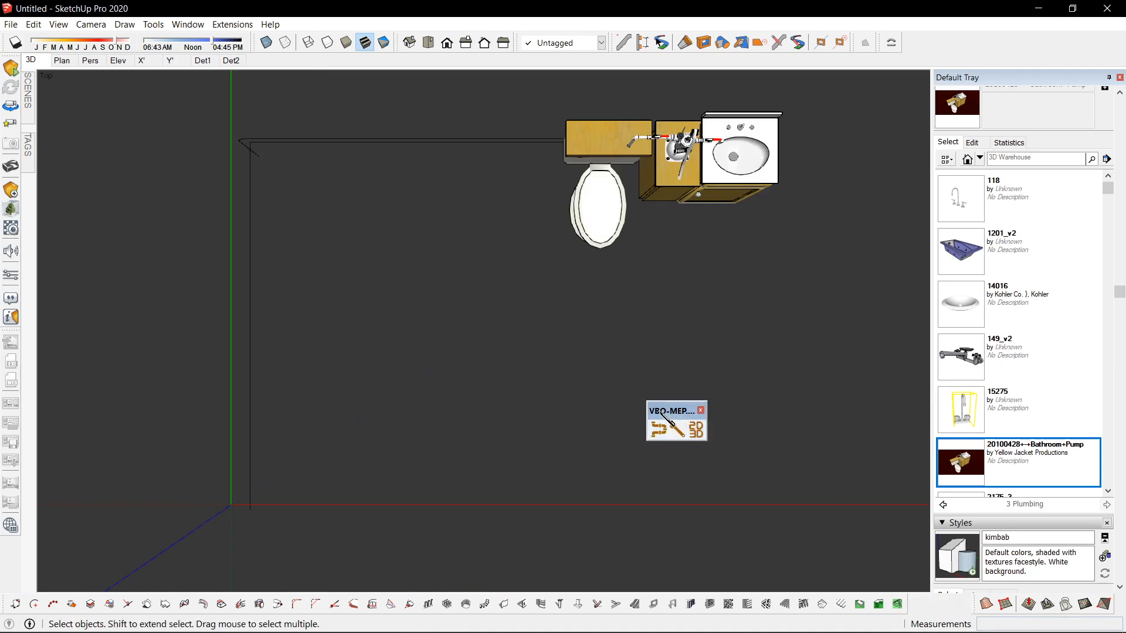
left_click_drag(675, 414, 909, 602)
mouse_move(486, 450)
middle_mouse_down()
mouse_move(510, 440)
mouse_move(445, 262)
mouse_move(348, 280)
mouse_move(354, 272)
mouse_move(460, 344)
mouse_move(656, 281)
middle_mouse_up()
middle_click_drag(499, 526, 497, 454)
middle_click_drag(487, 284, 499, 343)
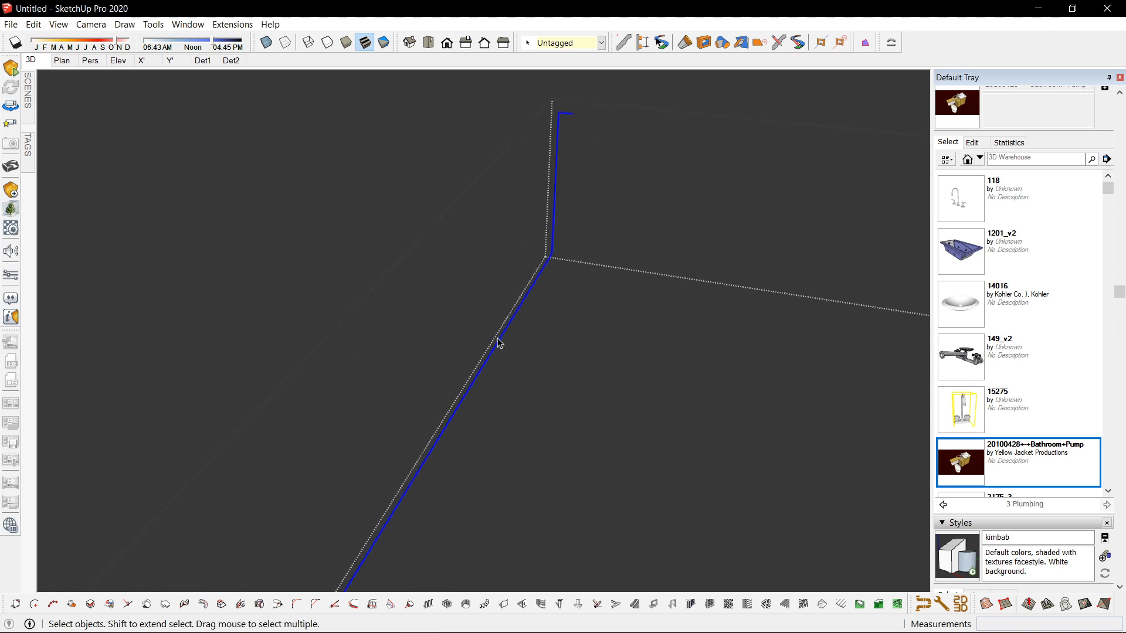
scroll(536, 322, "down", 2)
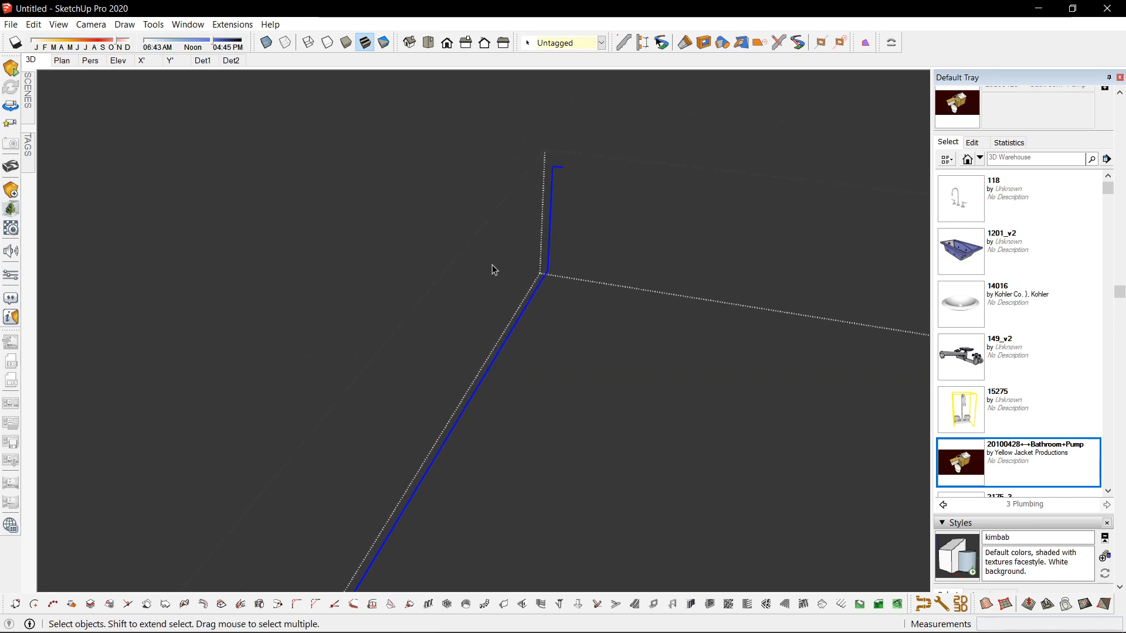
key("Escape")
scroll(673, 347, "down", 3)
middle_click_drag(673, 348, 821, 323)
Step: Generate branch piping along the upper supply path behind the vanity, using size 21 with End Cap and Socket fittings
scroll(394, 254, "up", 3)
left_click(399, 253)
double_click(400, 253)
scroll(399, 253, "down", 2)
middle_click_drag(399, 253, 294, 276, "shift")
scroll(294, 275, "up", 1)
key("Escape")
left_click(291, 269)
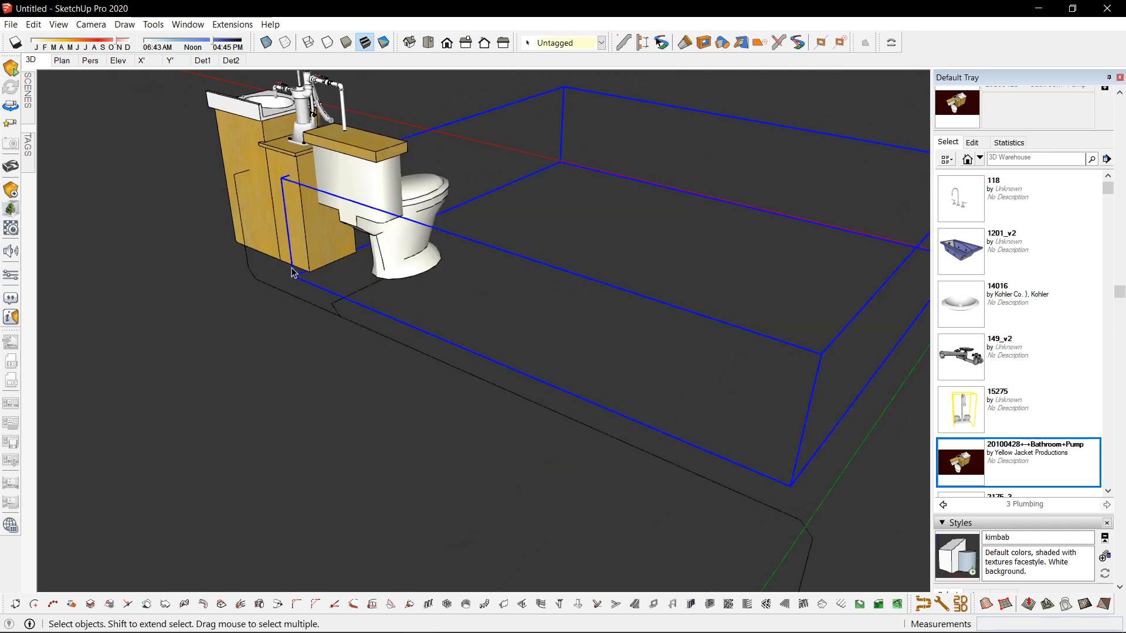
left_click(928, 609)
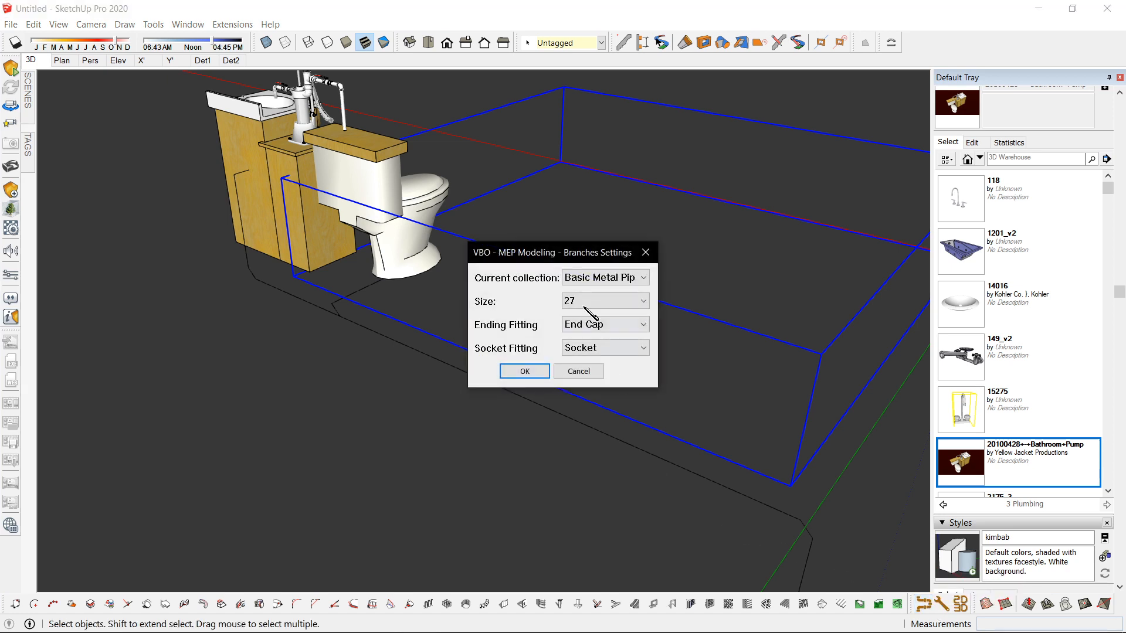
left_click(592, 302)
left_click(582, 315)
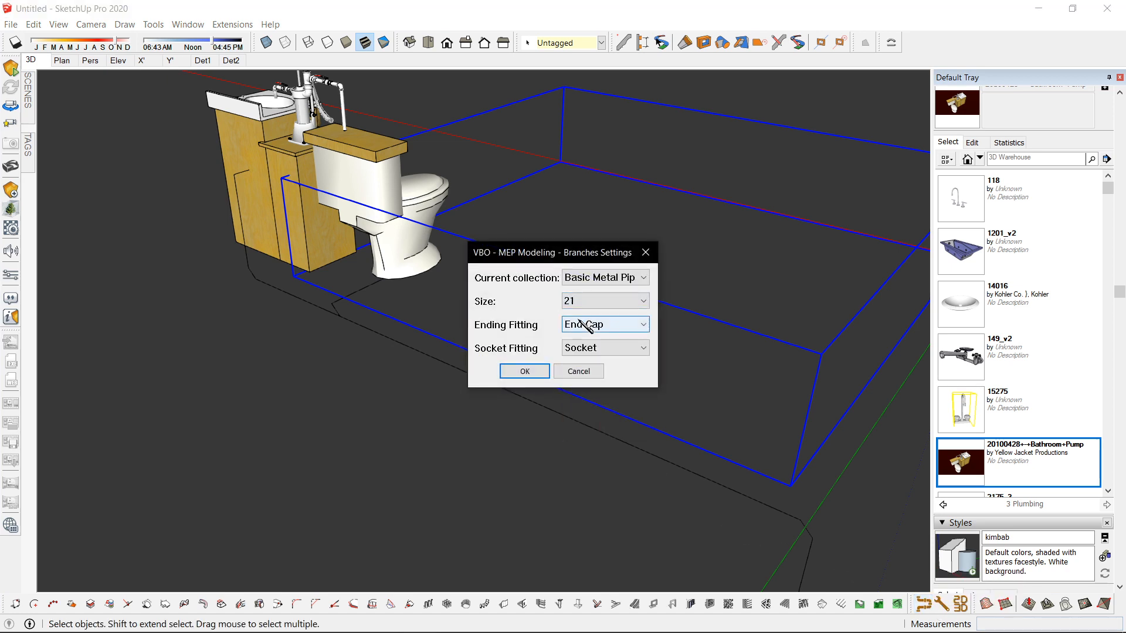
left_click(524, 371)
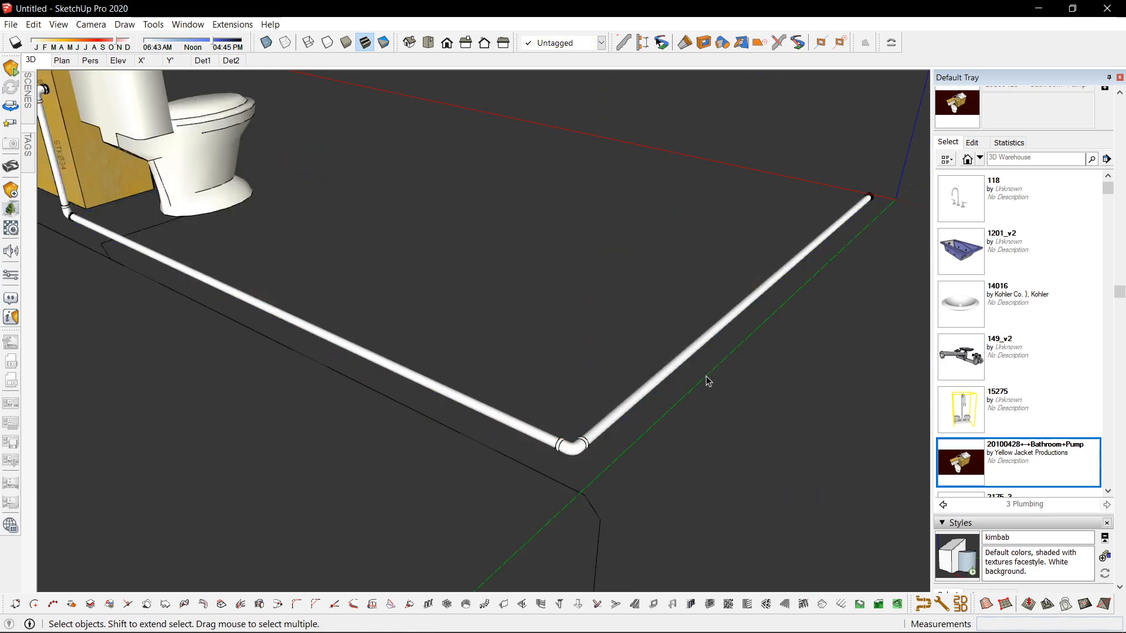
Step: Examine the generated supply pipe's corner elbow, open end and riser behind the vanity
middle_click_drag(708, 380, 699, 388)
scroll(641, 427, "down", 3)
middle_click_drag(812, 273, 360, 394)
left_click_drag(593, 483, 502, 529)
middle_click_drag(496, 523, 492, 410)
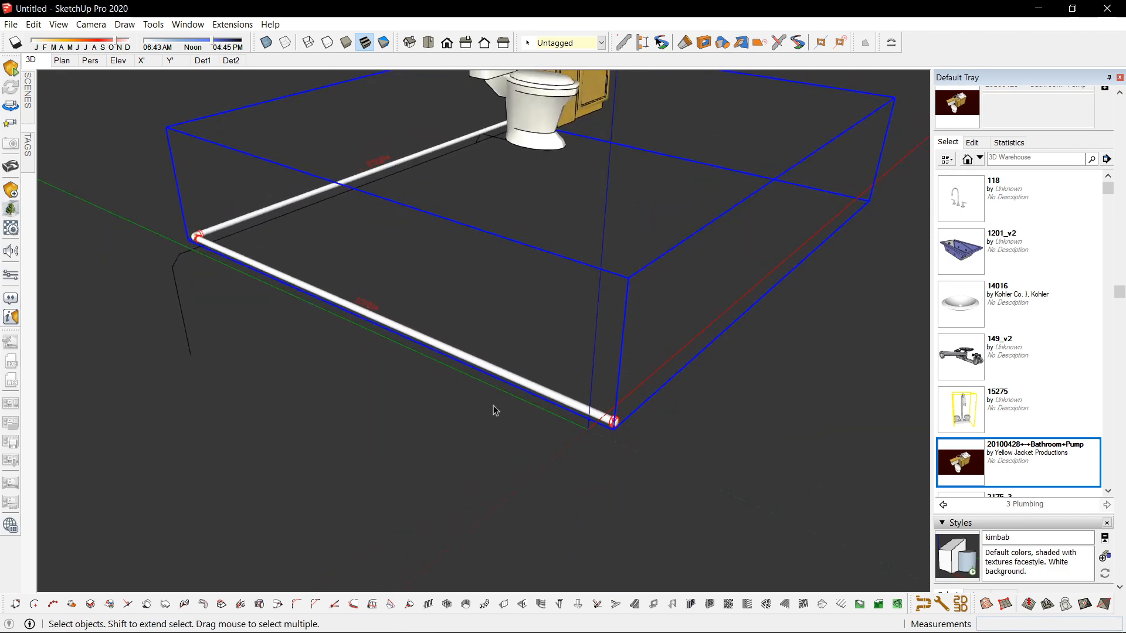
left_click(492, 410)
scroll(636, 432, "up", 8)
scroll(603, 424, "down", 5)
middle_click_drag(603, 425, 409, 498)
left_click(409, 498)
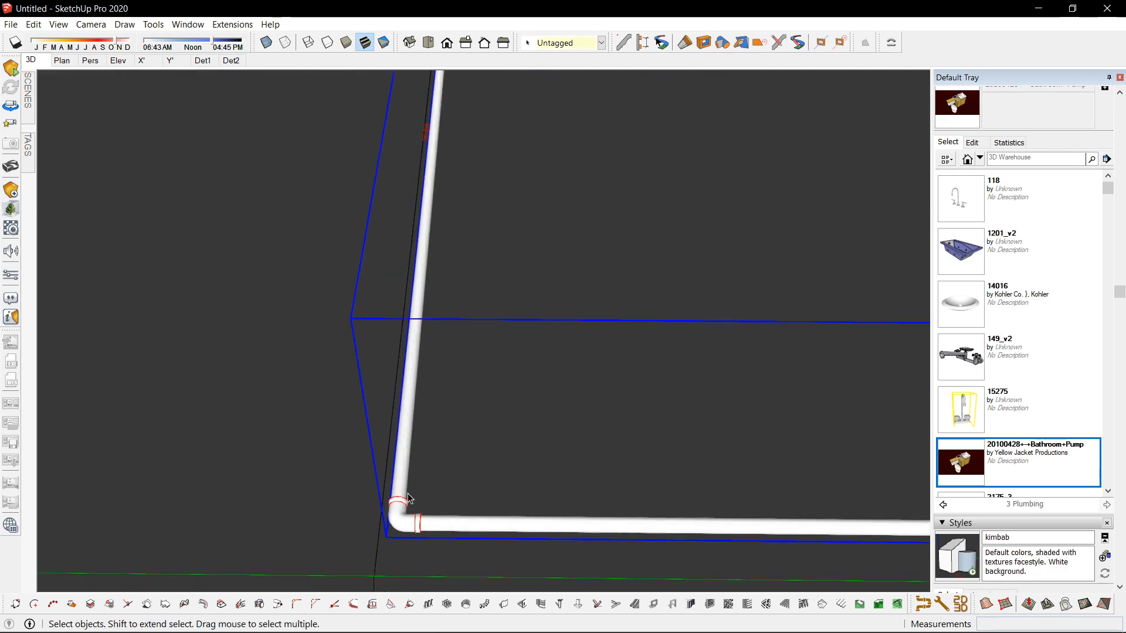
scroll(402, 519, "down", 5)
middle_click_drag(392, 405, 528, 405, "shift")
scroll(319, 223, "up", 3)
middle_click_drag(320, 176, 435, 414, "shift")
scroll(435, 414, "up", 3)
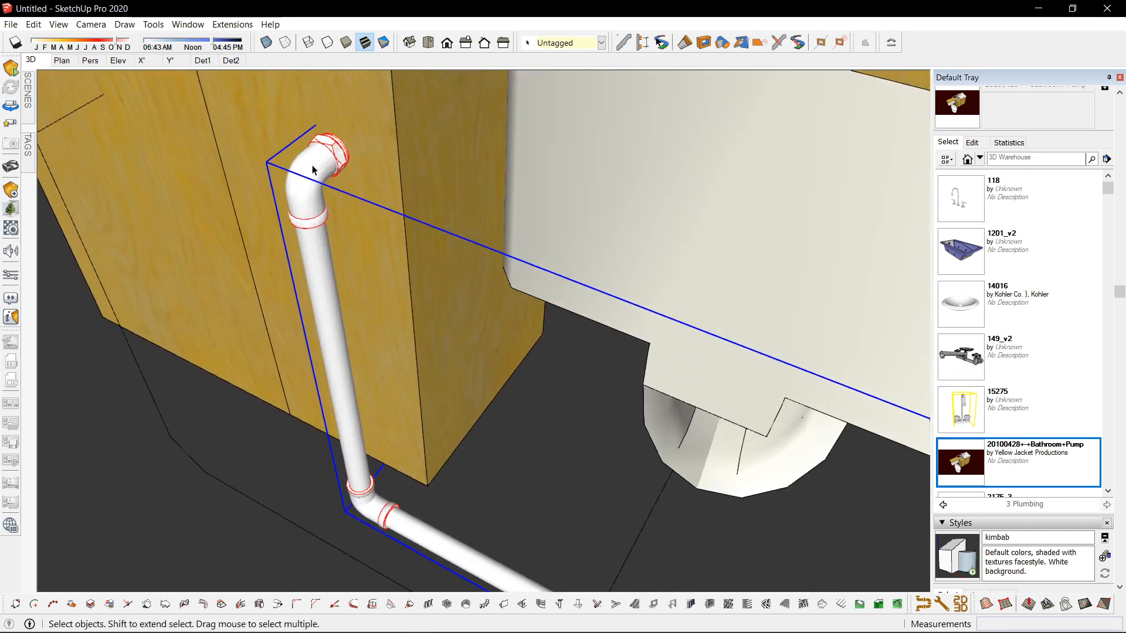
Step: Paint the generated supply pipe with the cyan Color H05
scroll(371, 292, "down", 5)
scroll(371, 292, "up", 3)
key("b")
scroll(1031, 259, "up", 4)
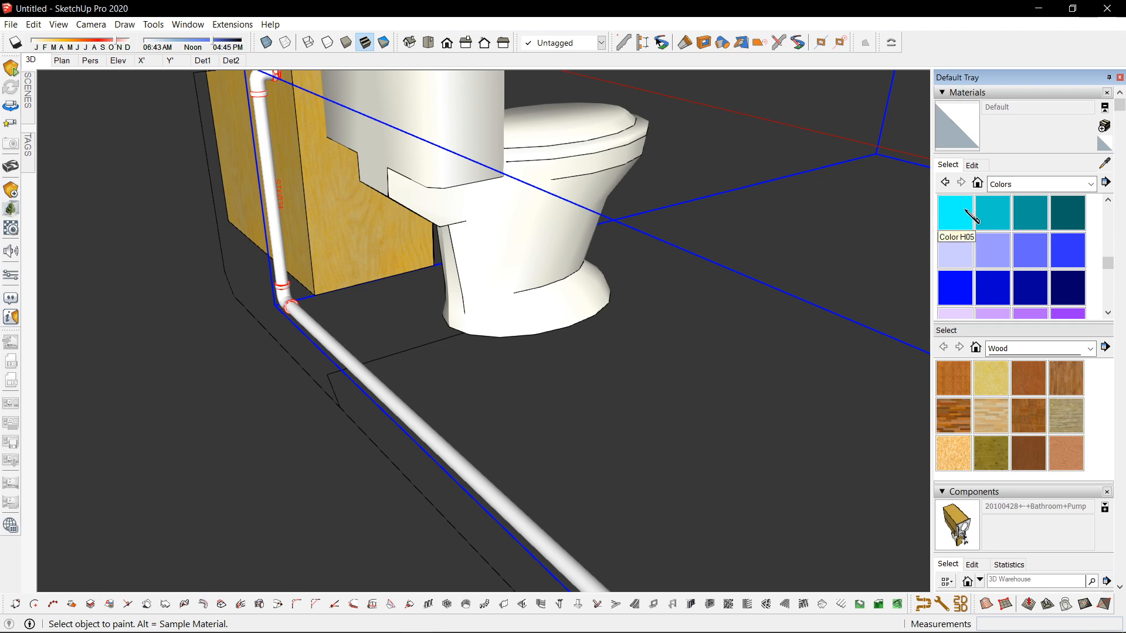
left_click(972, 216)
left_click(308, 310)
key("space")
scroll(320, 316, "down", 3)
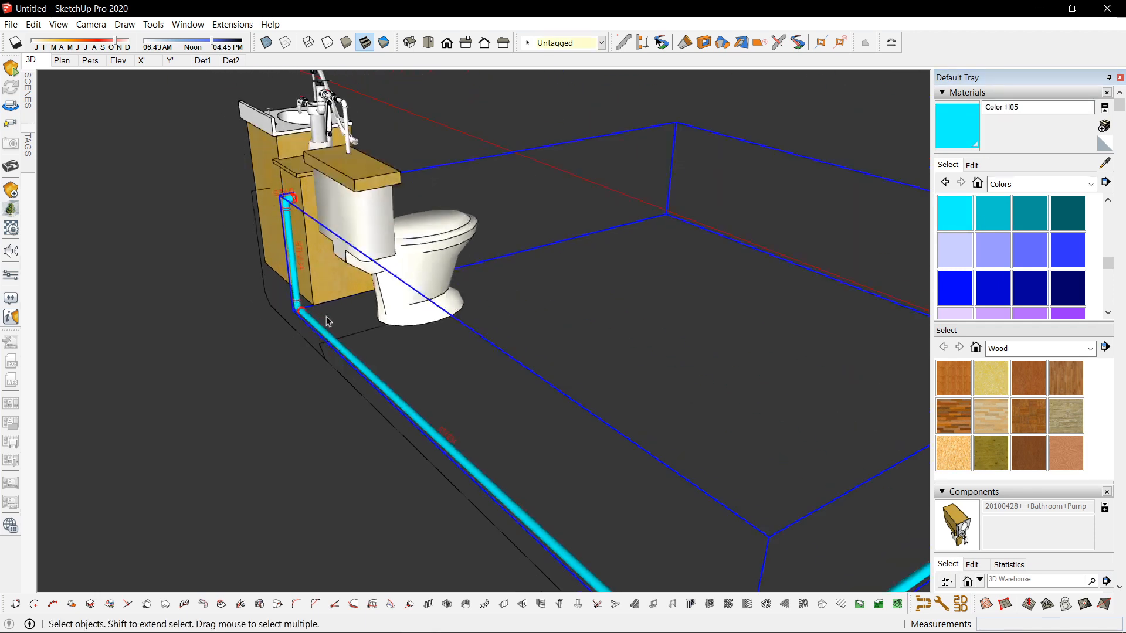
Step: Open the cyan supply pipe's path for editing, move its selected segment, and leave path editing
scroll(353, 367, "up", 5)
double_click(349, 360)
scroll(350, 360, "down", 4)
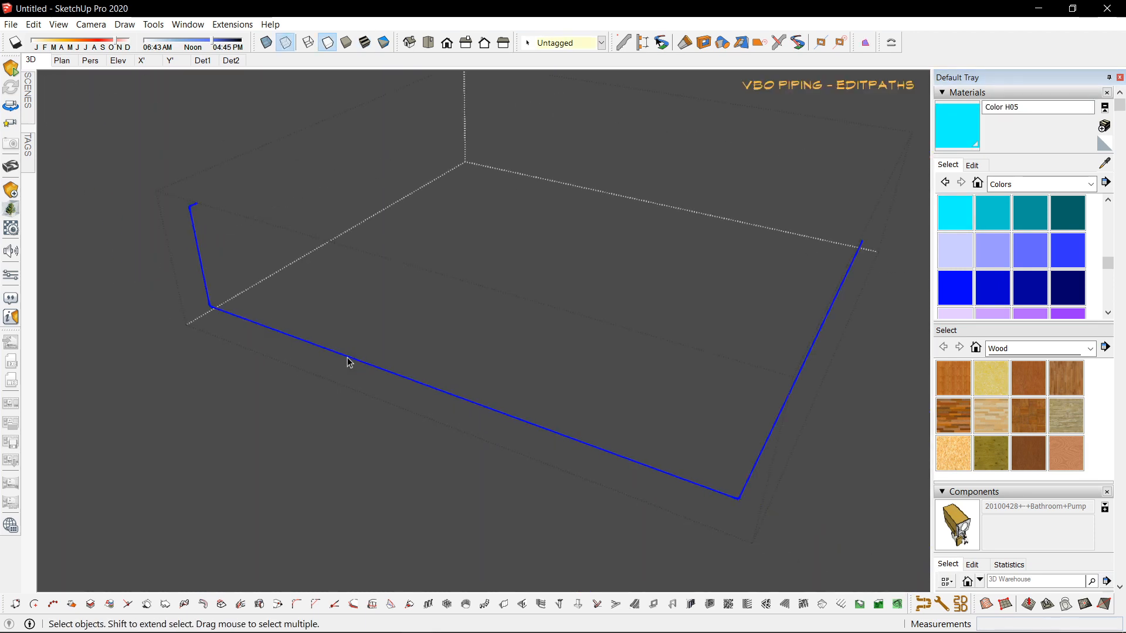
middle_click_drag(349, 360, 701, 354)
left_click_drag(701, 354, 801, 439)
left_click_drag(280, 347, 813, 497)
middle_click_drag(397, 390, 503, 432, "shift")
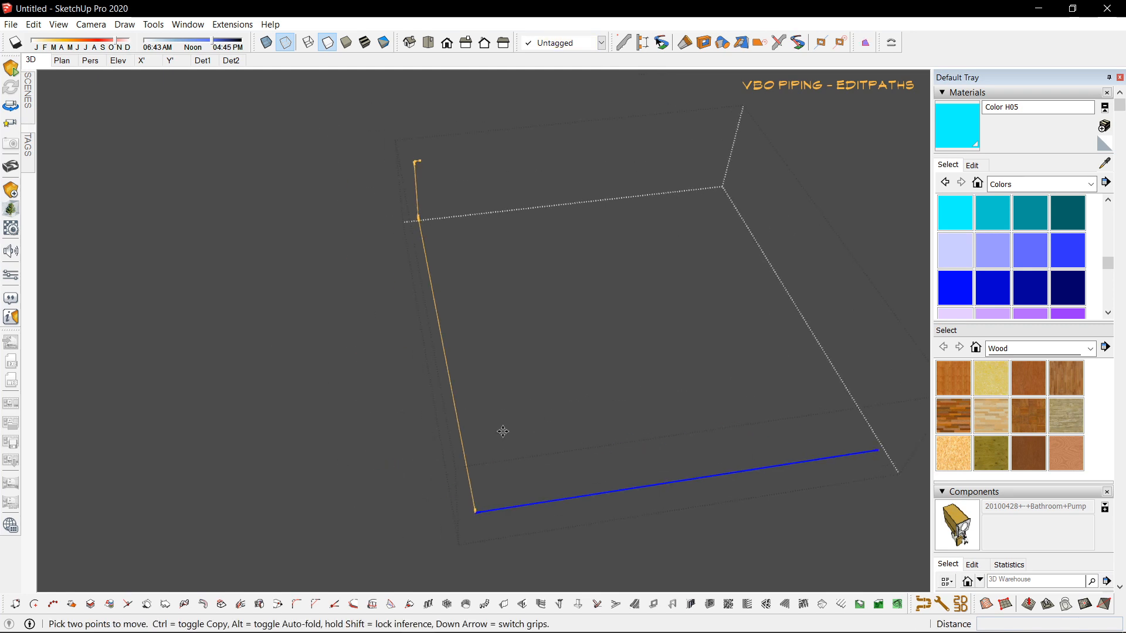
key("m")
left_click(502, 432)
left_click(476, 334)
key("space")
key("Escape")
scroll(440, 334, "up", 2)
middle_click_drag(439, 336, 563, 340)
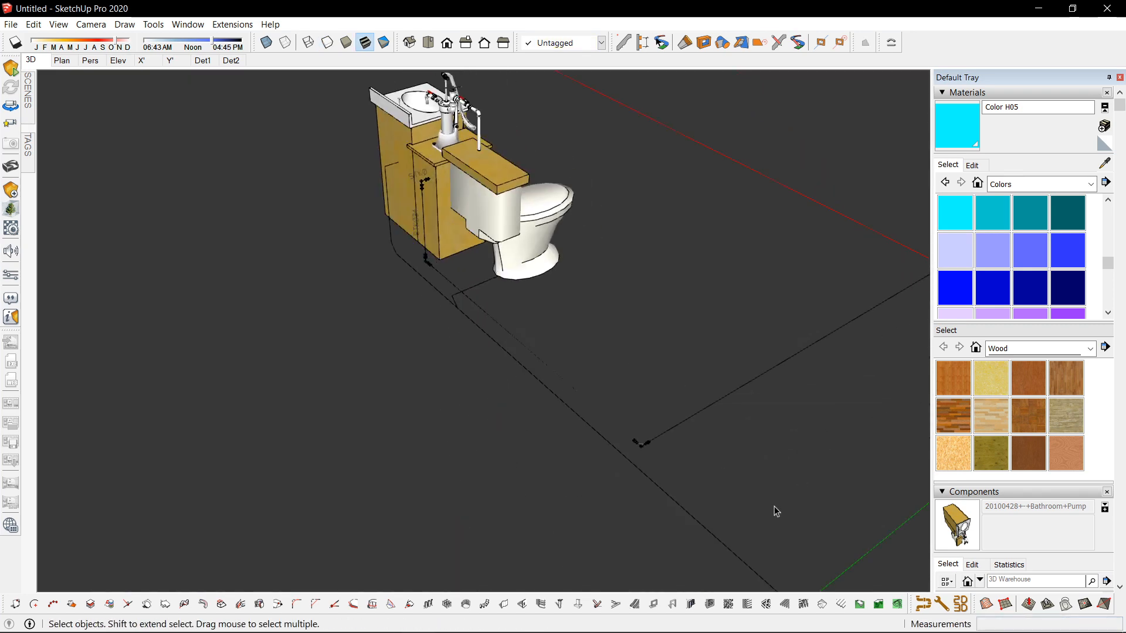
Step: Open the drain path behind the vanity and toilet for editing, examine its branch layout, and leave path editing
left_click(960, 606)
middle_click_drag(595, 449, 604, 378)
scroll(605, 380, "down", 2)
scroll(362, 357, "up", 3)
left_click(383, 336)
double_click(382, 334)
scroll(382, 333, "down", 5)
middle_click_drag(667, 458, 187, 279)
middle_click_drag(447, 327, 372, 367)
scroll(560, 346, "up", 3)
middle_click_drag(559, 341, 521, 392)
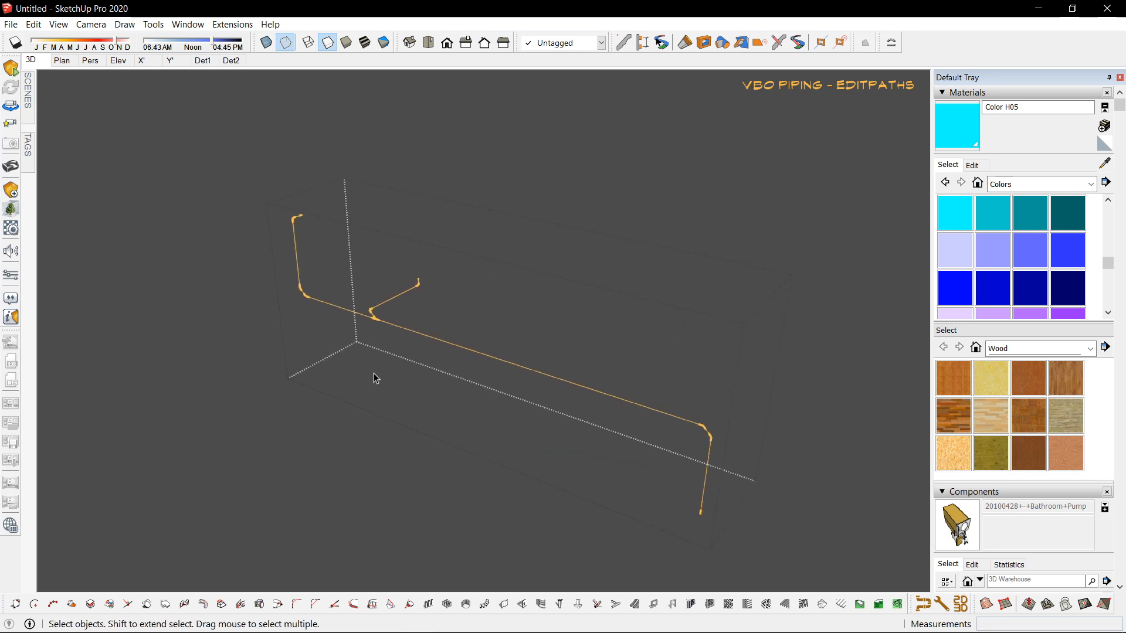
scroll(376, 328, "up", 2)
key("Escape")
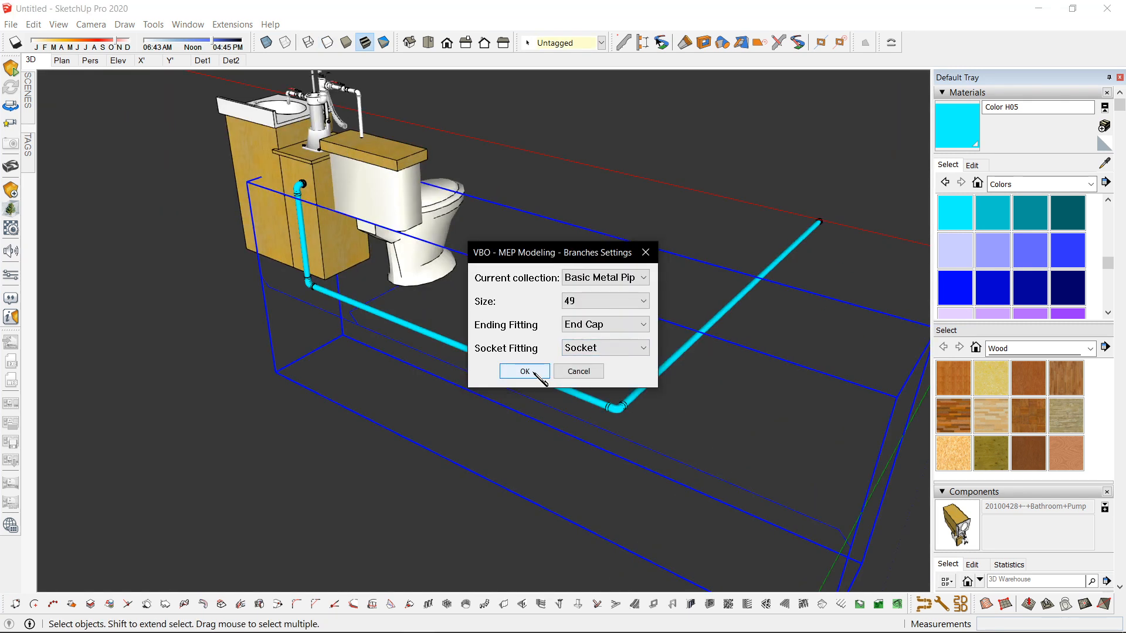
Step: Generate branch piping along the drain path with the basic metal pipe collection, size 49, End Cap and Socket fittings
left_click(525, 372)
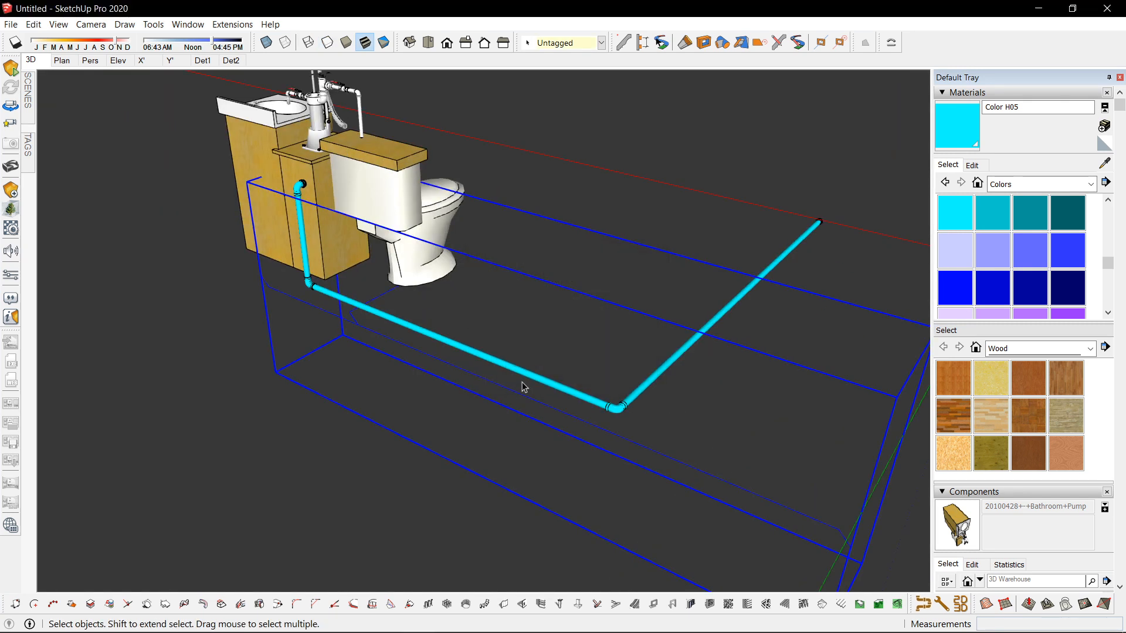
left_click(923, 604)
left_click(605, 301)
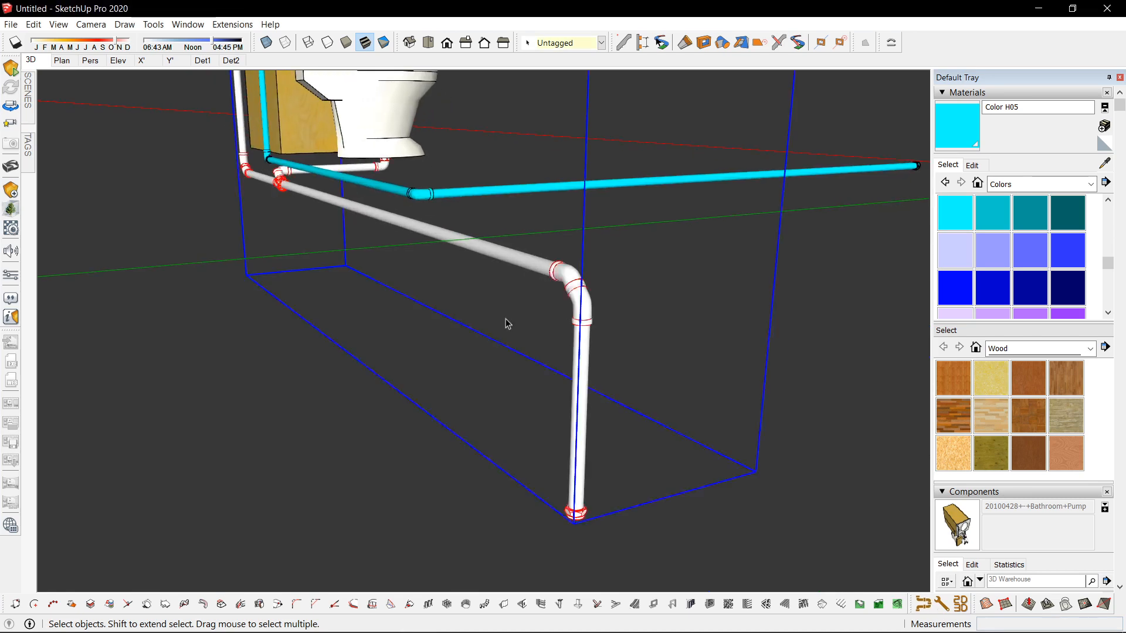
middle_click_drag(505, 322, 676, 537)
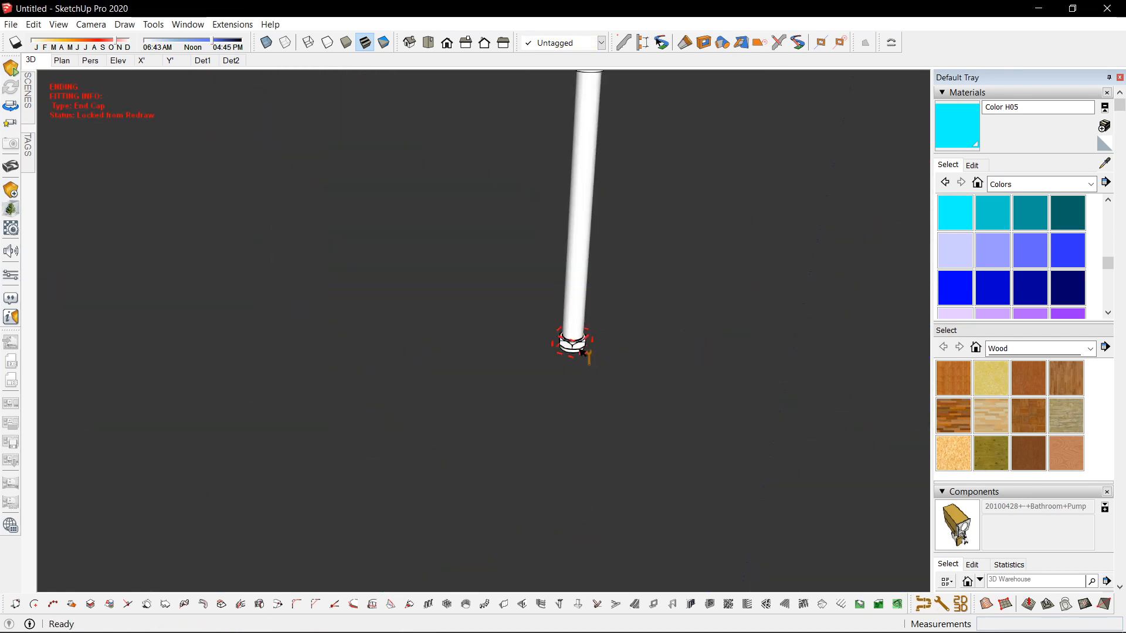
Step: Replace the End Cap at the lower end of the vertical drain pipe with a Flange ending fitting
right_click(582, 352)
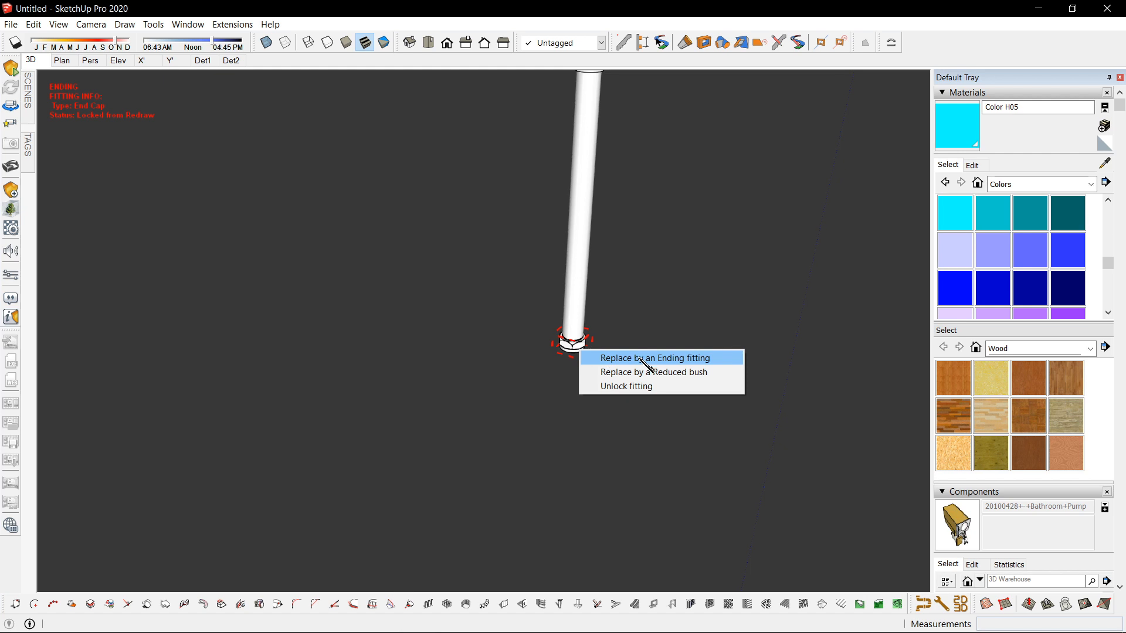
left_click(647, 359)
left_click(603, 317)
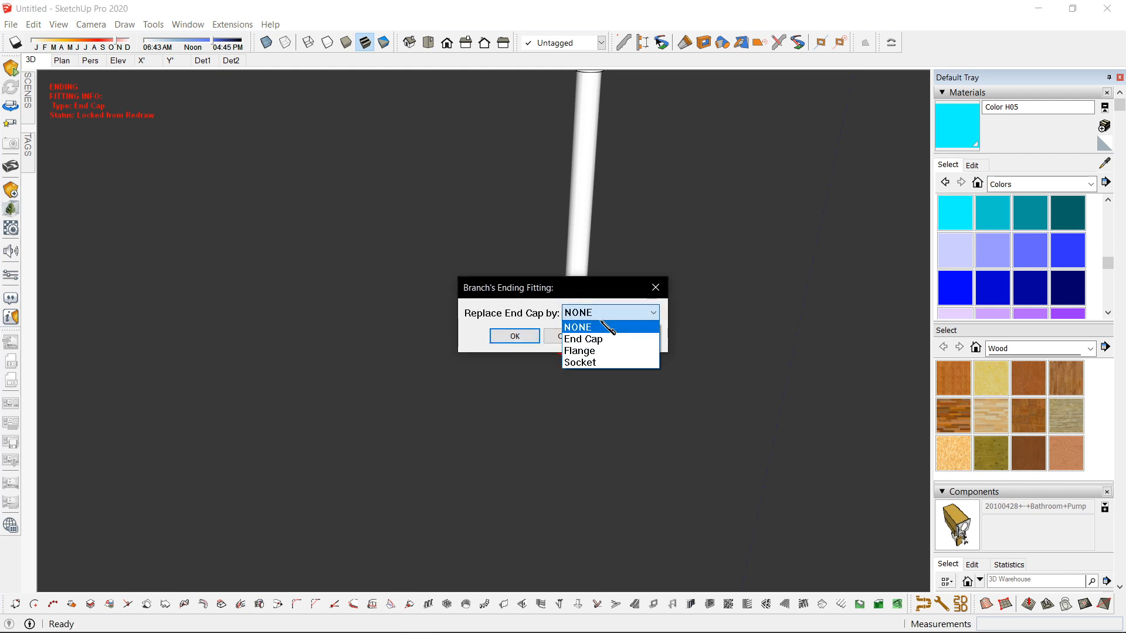
left_click(579, 350)
left_click(517, 337)
Step: Examine the drain's new end fitting and the supply and drain pipes around the vanity and toilet
scroll(578, 357, "up", 2)
scroll(587, 360, "up", 2)
scroll(601, 368, "down", 8)
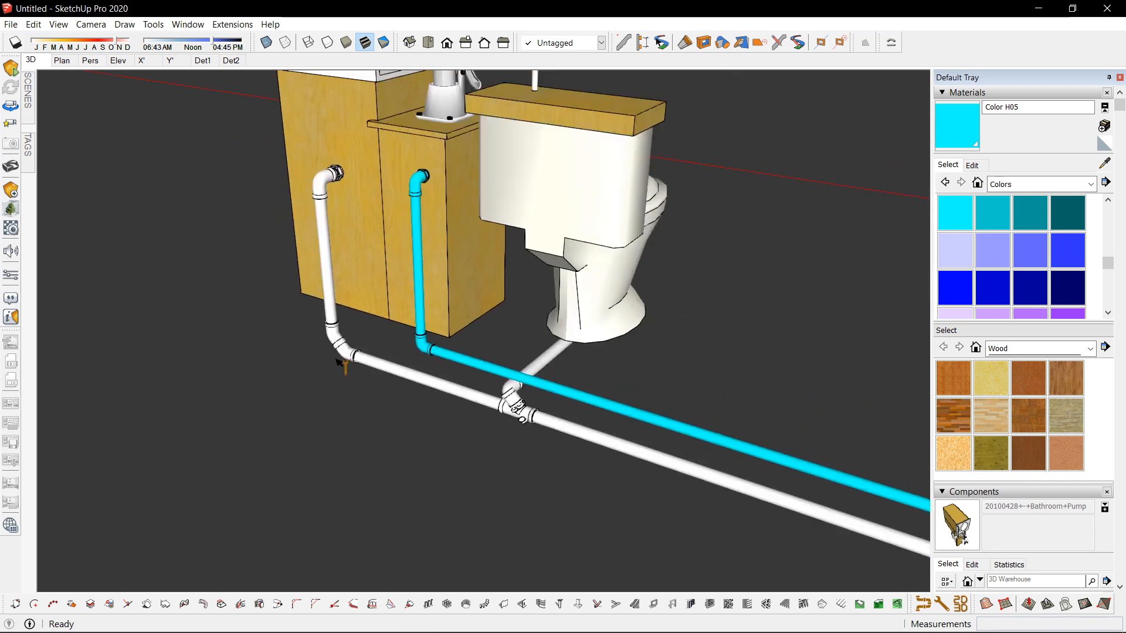
scroll(338, 362, "down", 7)
key("space")
scroll(537, 449, "up", 3)
scroll(516, 402, "down", 1)
mouse_move(515, 404)
middle_mouse_down()
mouse_move(502, 430)
mouse_move(666, 372)
mouse_move(107, 384)
mouse_move(412, 378)
middle_mouse_up()
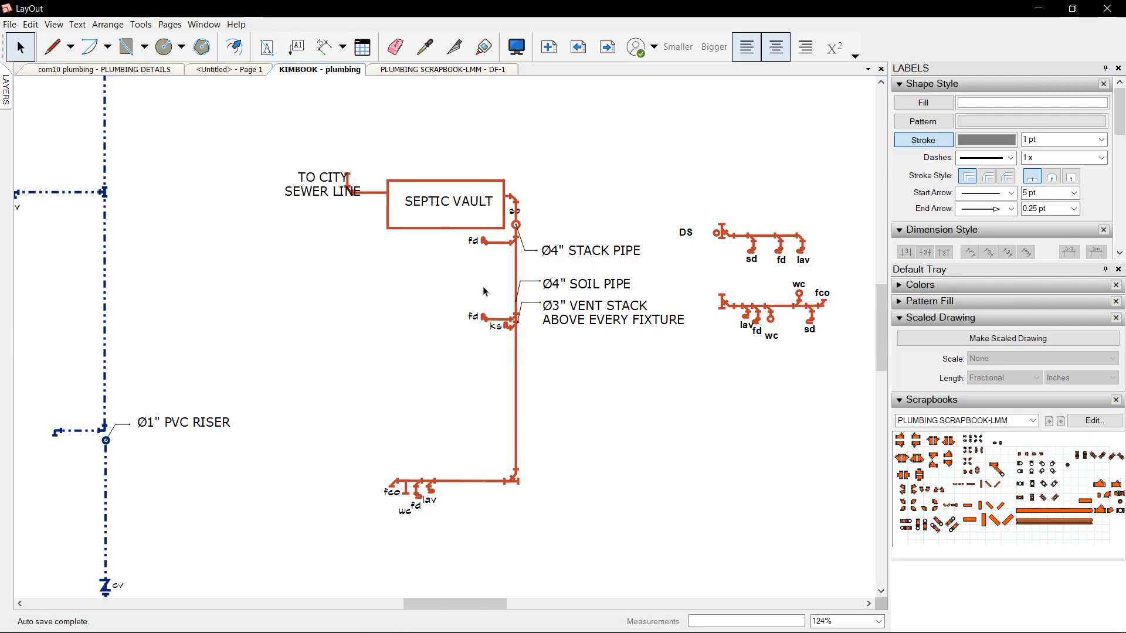
Step: Switch to LayOut, view the KIMBOOK plumbing diagrams, and load the KIMBOOK plumbing scrapbook page in the untitled document
scroll(484, 291, "down", 5)
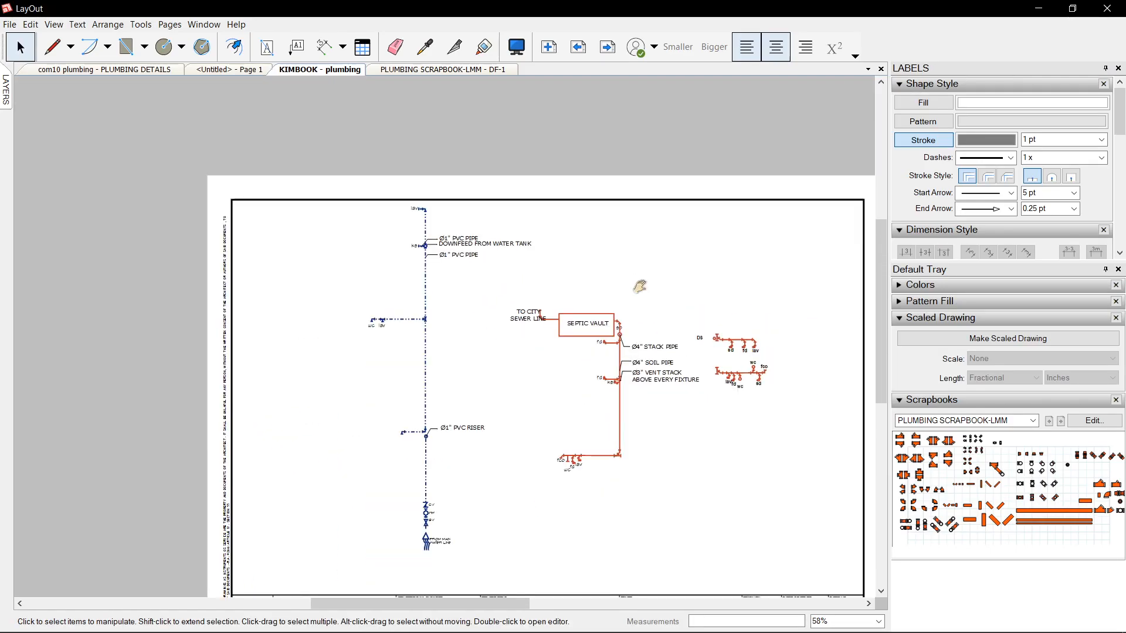
scroll(645, 291, "up", 4)
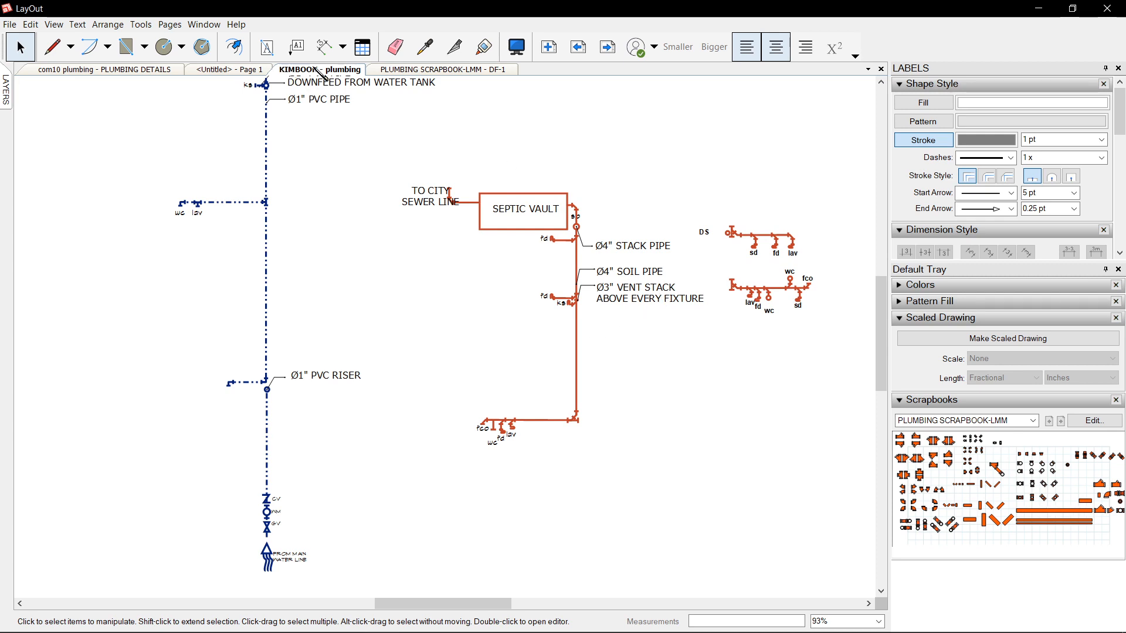
left_click(254, 73)
left_click(1032, 421)
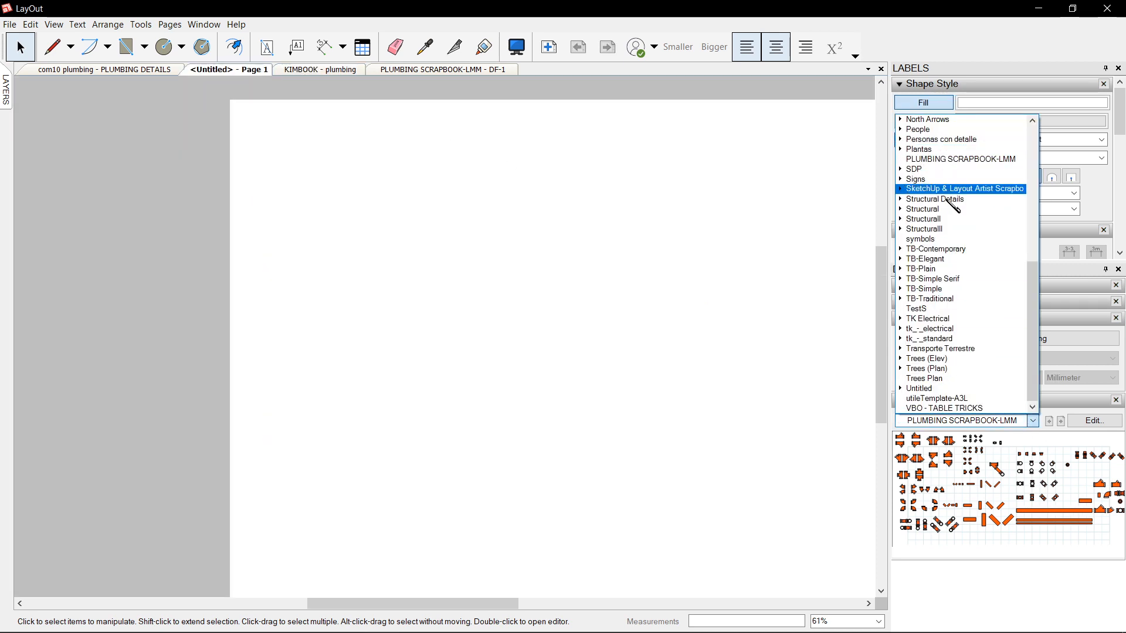
scroll(945, 328, "up", 4)
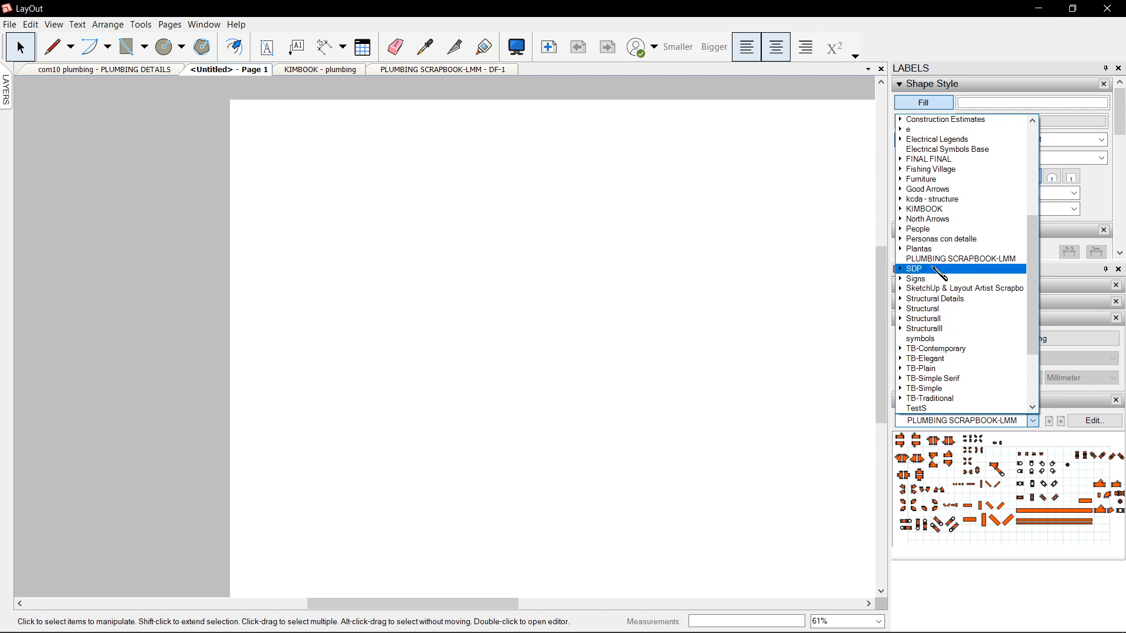
left_click(938, 210)
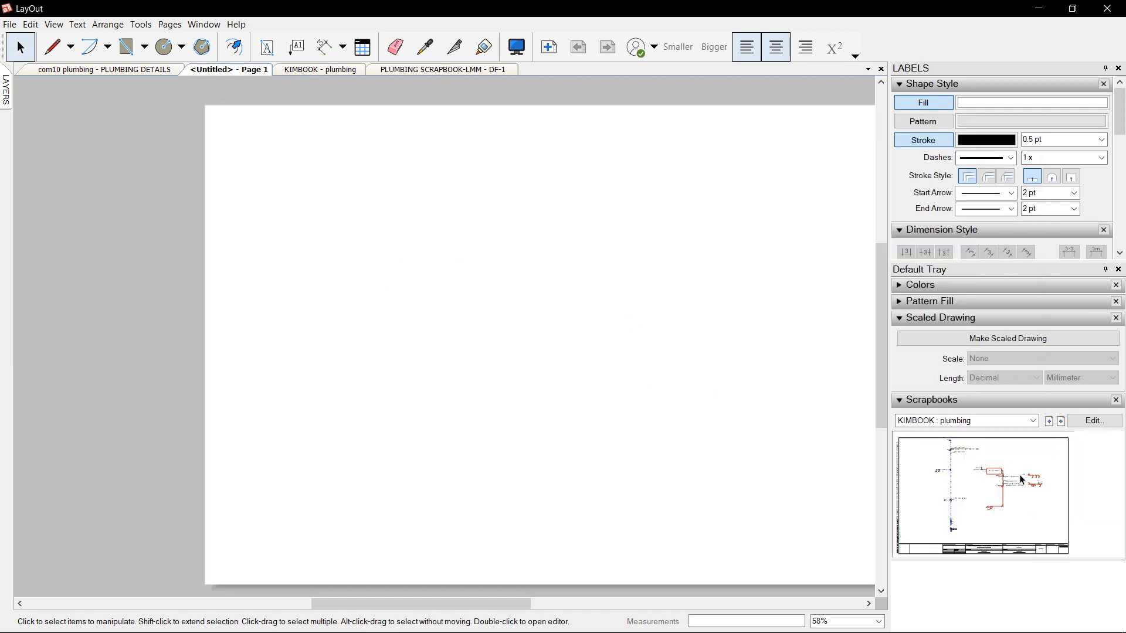
Step: Place the red septic vault drainage diagram from the scrapbook on the page and ungroup it
left_click_drag(928, 436, 116, 318)
scroll(455, 347, "up", 5)
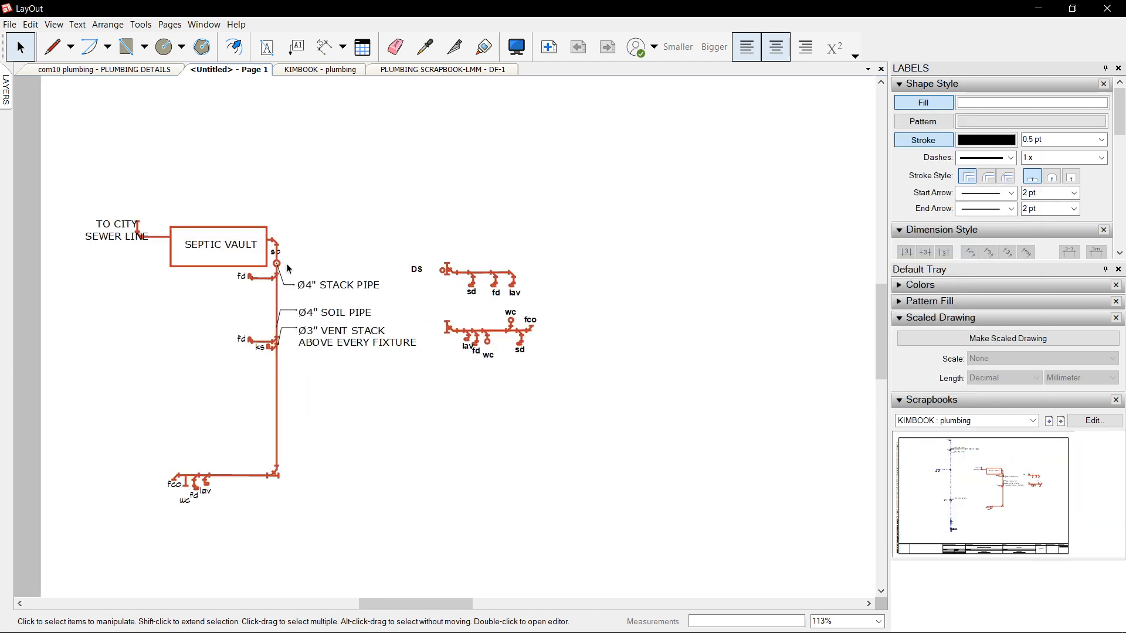
scroll(281, 262, "down", 4)
scroll(312, 259, "up", 2)
right_click(320, 260)
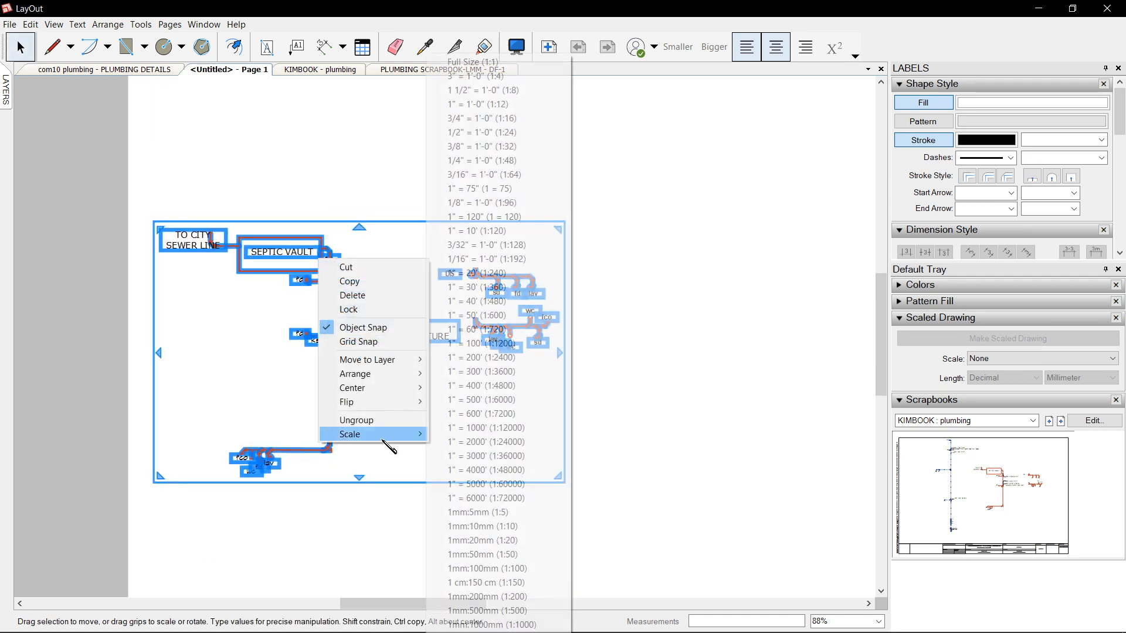
left_click(356, 420)
scroll(479, 260, "up", 3)
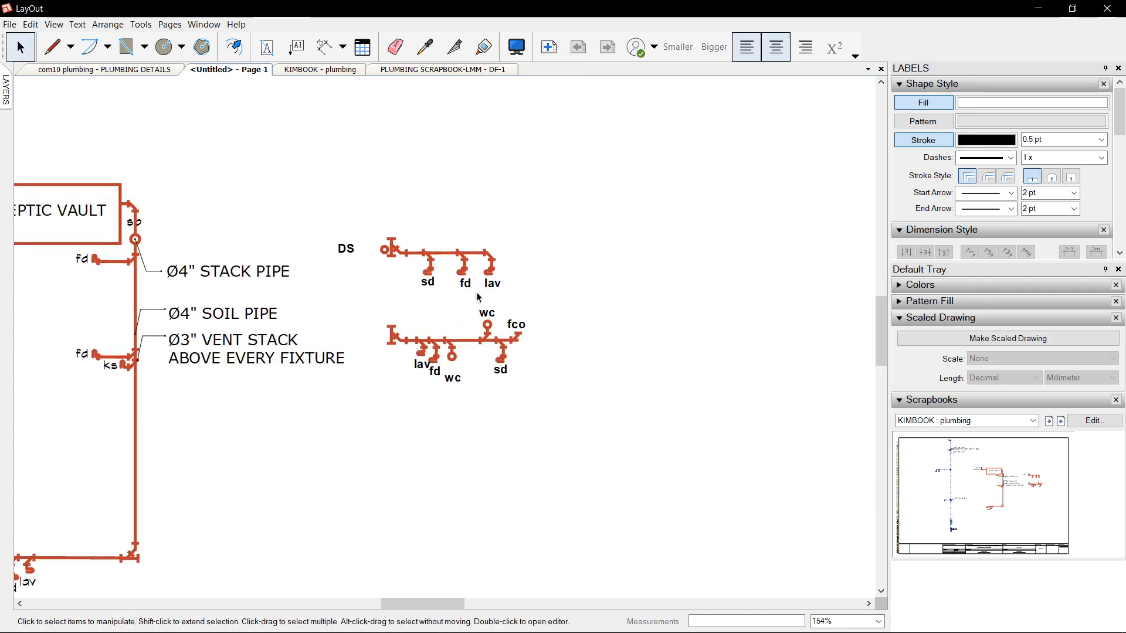
Step: Sample the red 2 pt line style from the drainage diagram's vertical soil pipe
scroll(479, 297, "down", 3)
scroll(327, 372, "up", 4)
key("b")
left_click(320, 372)
scroll(463, 328, "down", 2)
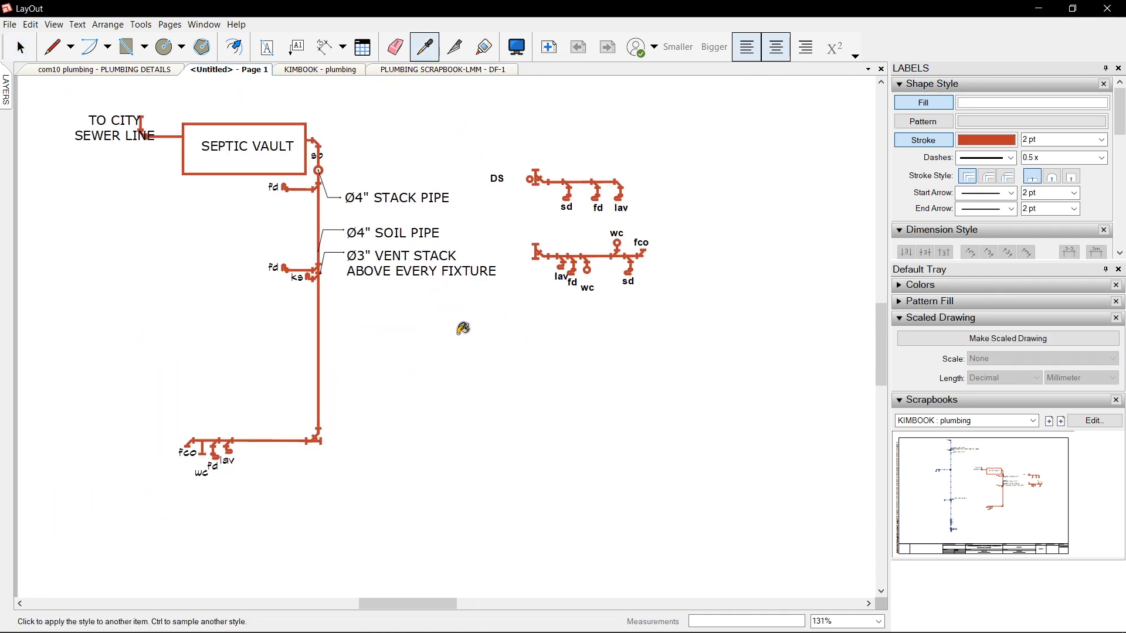
scroll(463, 328, "up", 2)
Step: Draw a horizontal red line about 27.5 mm long below the fixture diagrams, with a vertical line rising from its right end
key("l")
left_click(499, 421)
left_click(781, 414)
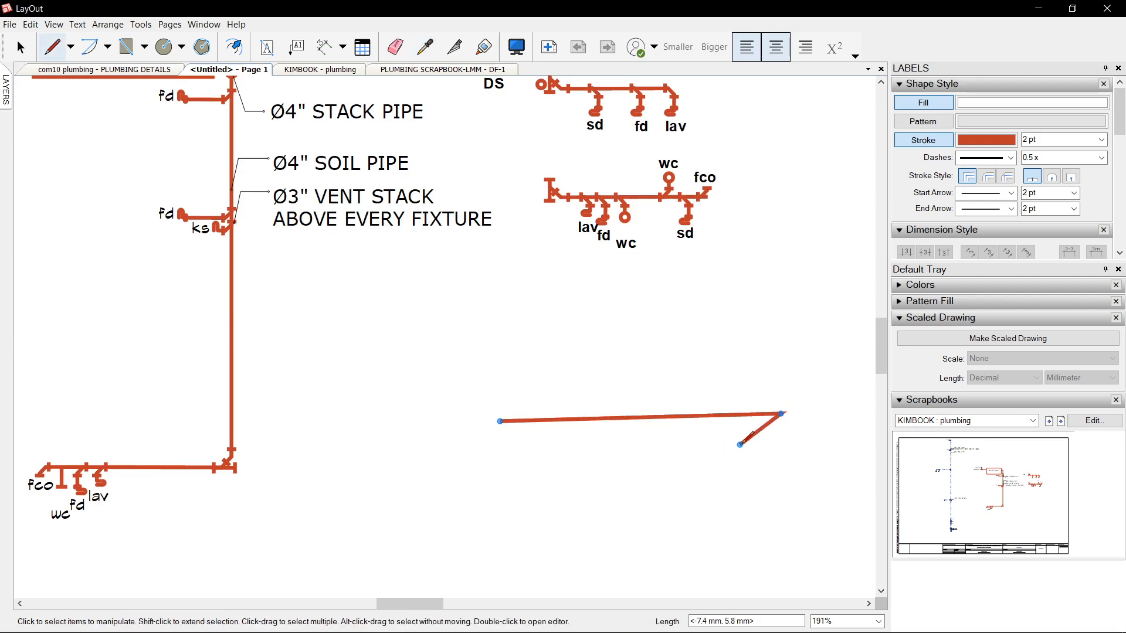
scroll(775, 498, "down", 2)
key("ctrl+z")
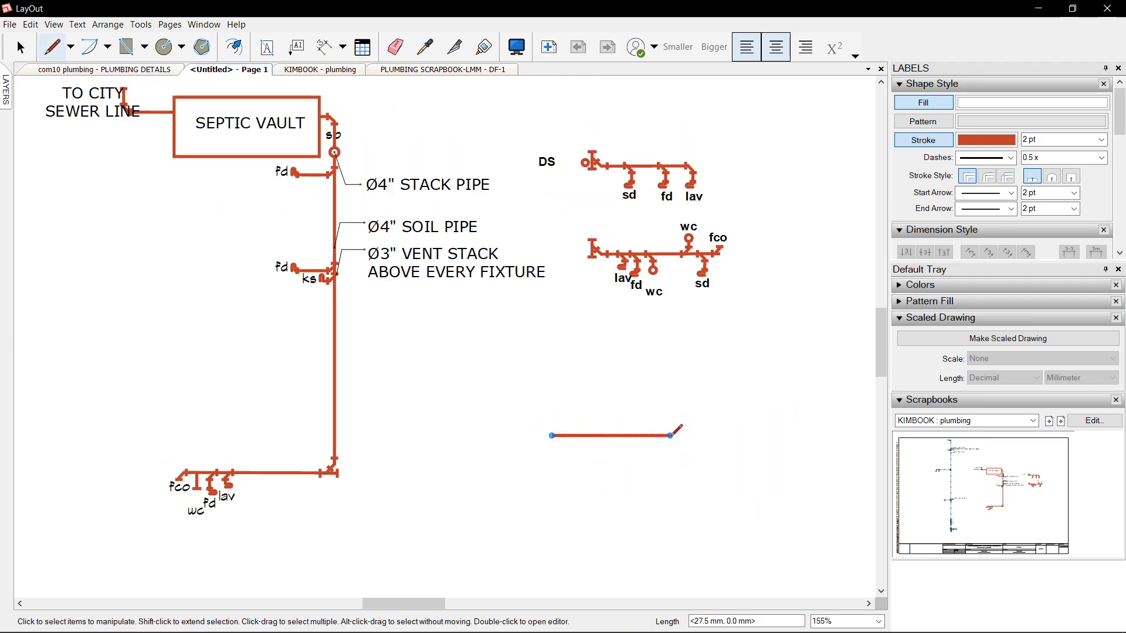
key("space")
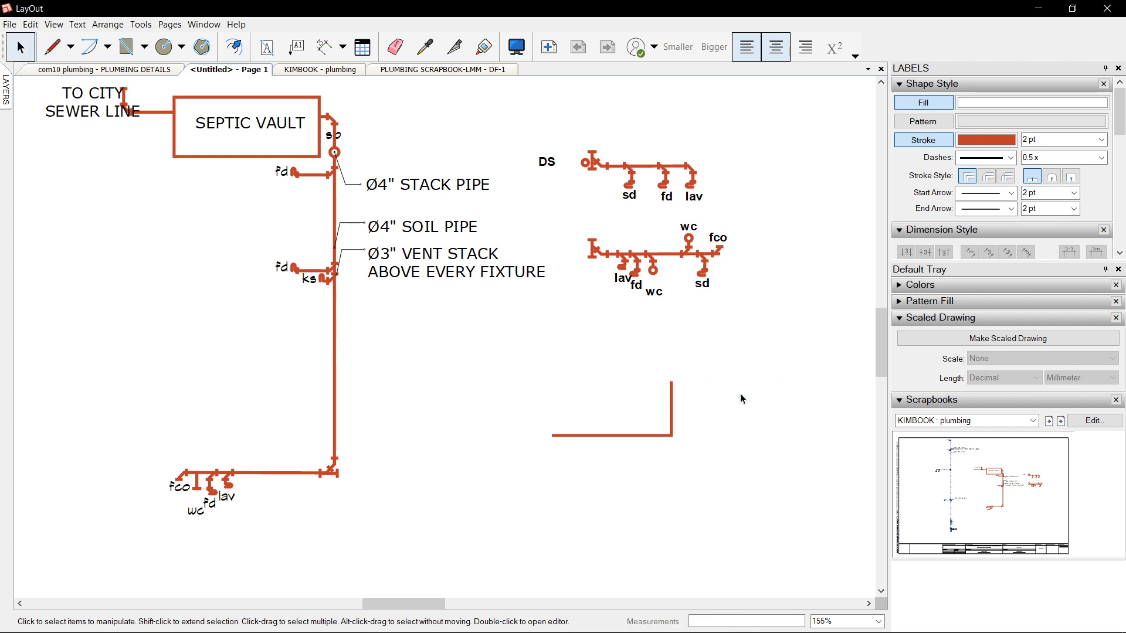
Step: Undo the vertical line drawn at the right end of the new horizontal line
scroll(637, 457, "up", 4)
scroll(714, 429, "up", 1)
scroll(713, 432, "down", 3)
key("ctrl+z")
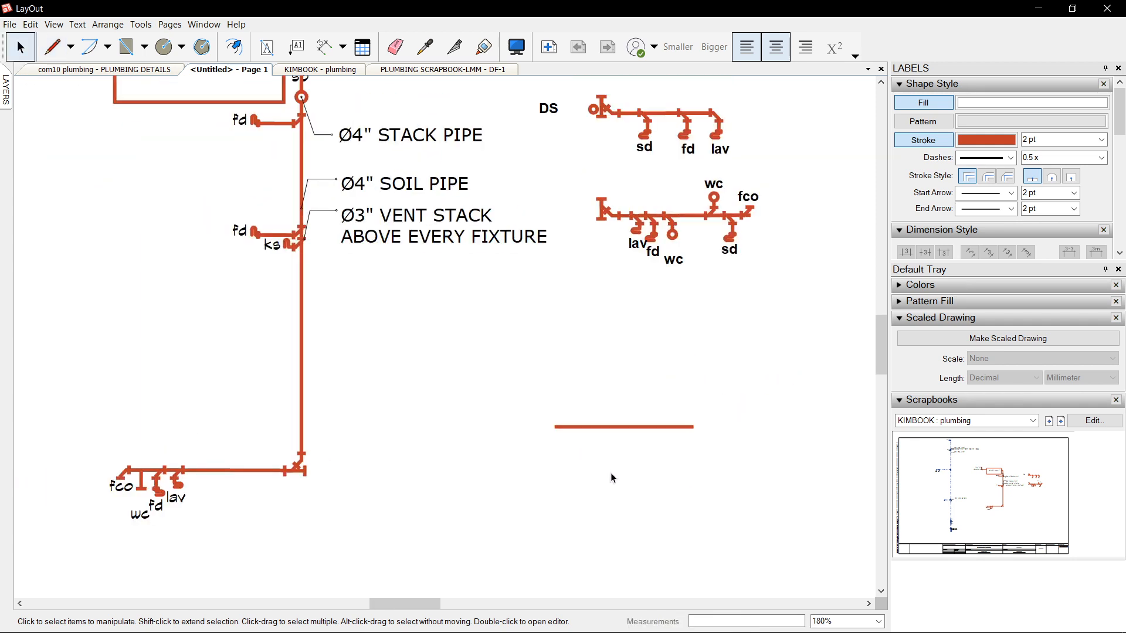
key("l")
key("space")
Step: Copy the wye and elbow fittings from the bottom corner of the stack to the new horizontal line's right end
scroll(268, 495, "up", 4)
scroll(266, 490, "down", 3)
scroll(284, 466, "up", 6)
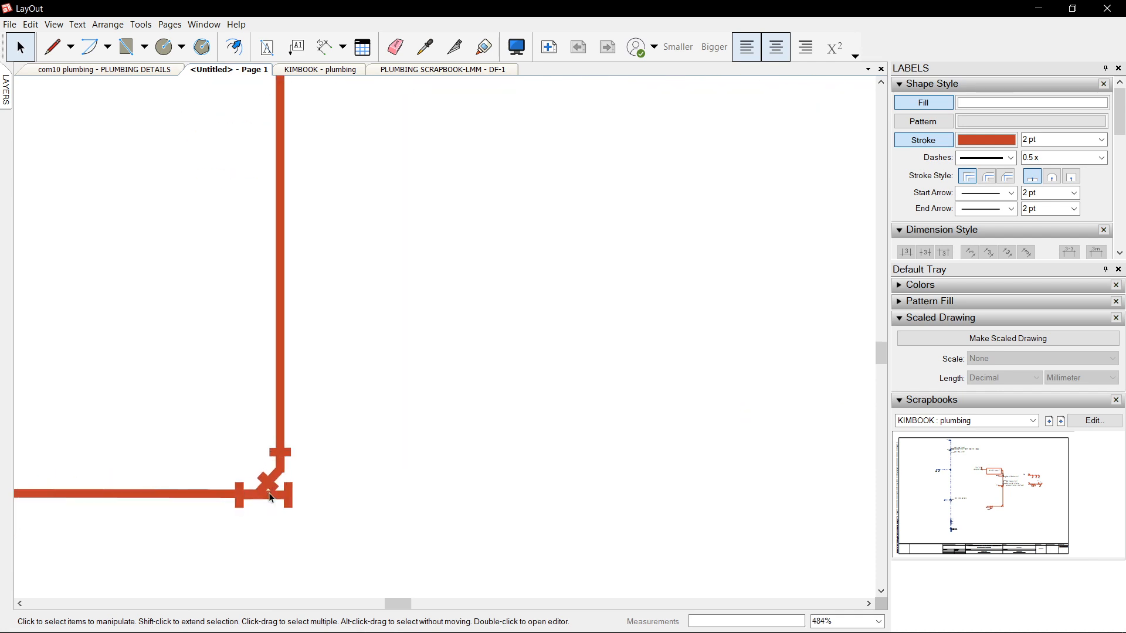
left_click(268, 495)
left_click(282, 448, "shift")
scroll(278, 449, "down", 5)
middle_click_drag(274, 449, 195, 487)
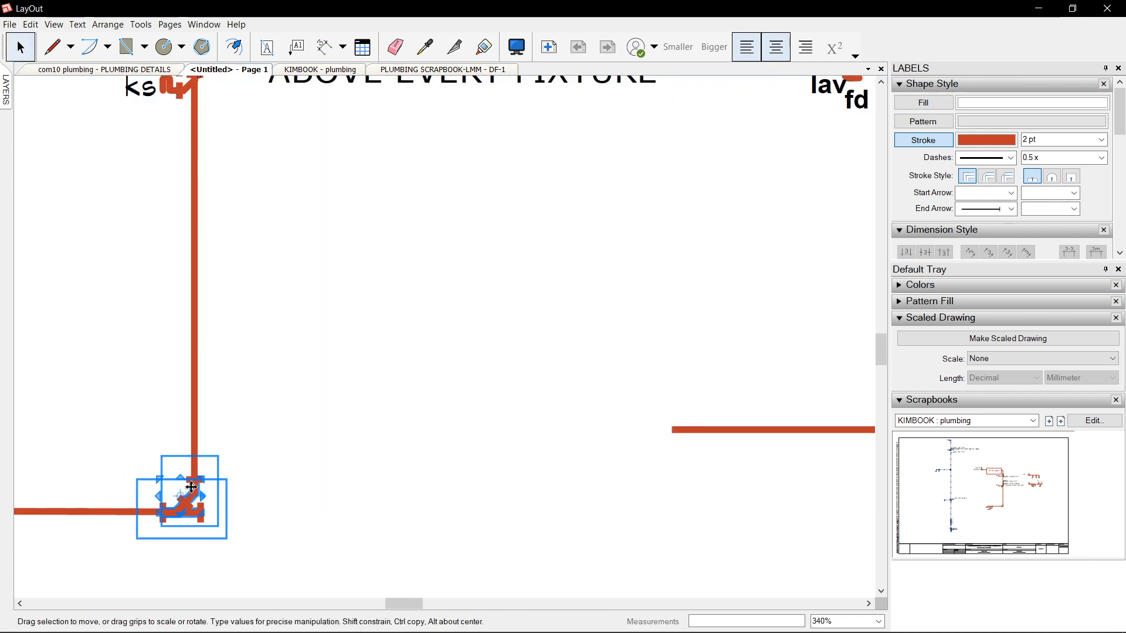
left_click_drag(191, 492, 648, 361, "ctrl")
middle_click_drag(650, 362, 130, 390)
scroll(130, 390, "up", 1)
left_click_drag(130, 389, 558, 452)
scroll(558, 435, "up", 2)
Step: Turn off Auto Join Lines and draw a vertical red pipe line straight up from the copied elbow fitting
key("l")
right_click(550, 385)
right_click(558, 393)
left_click(590, 461)
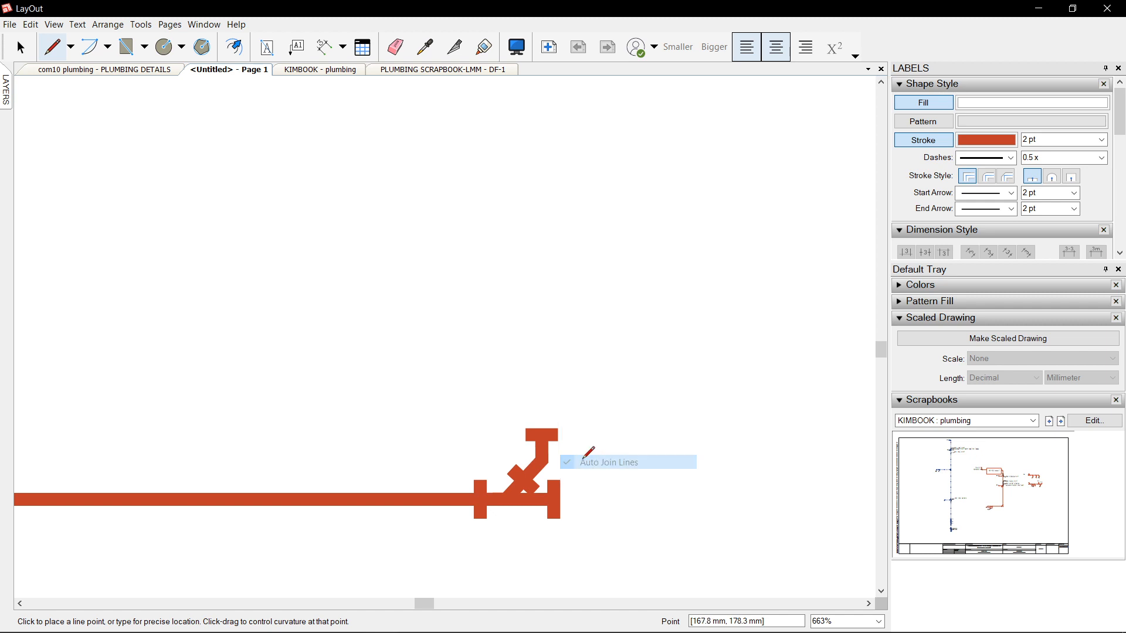
left_click(539, 435)
left_click(541, 147)
key("space")
scroll(570, 473, "down", 8)
scroll(566, 498, "up", 10)
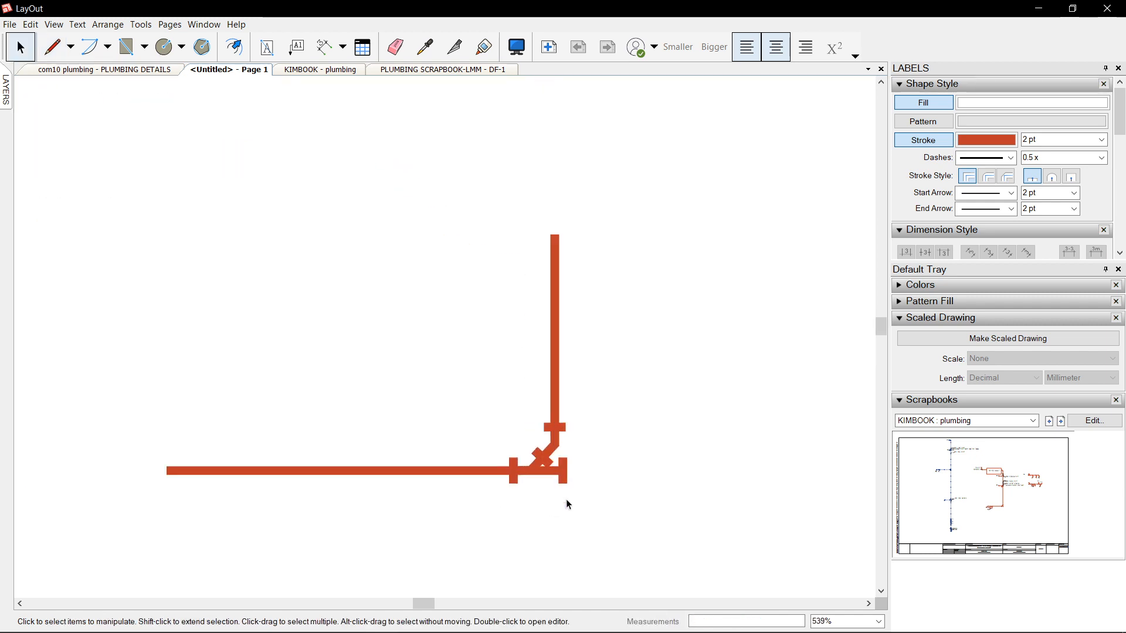
Step: Pull the wye and the elbow fittings away from the corner one at a time, undoing each move
scroll(533, 451, "up", 2)
left_click_drag(502, 448, 398, 286)
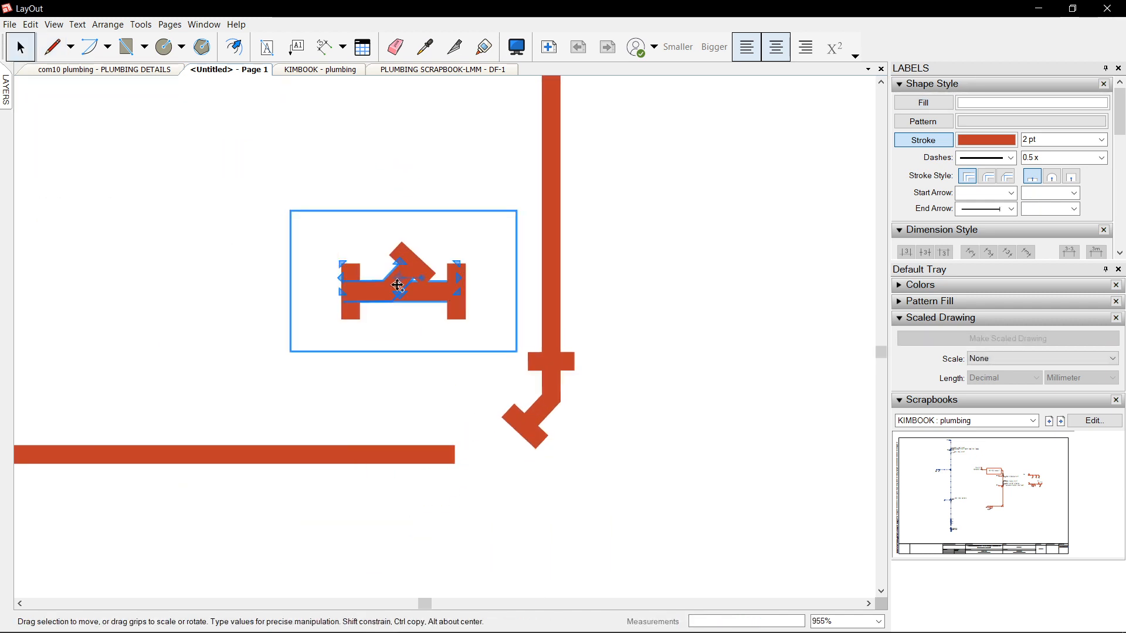
key("ctrl+z")
left_click(553, 379)
left_click_drag(553, 374, 711, 274)
scroll(652, 361, "down", 3)
key("ctrl+z")
Step: Sample the elbow fitting's end-arrow style, draw a short vertical test line beside the corner, and erase it
middle_click_drag(695, 365, 525, 369)
scroll(551, 378, "up", 3)
key("b")
left_click(413, 381)
scroll(573, 368, "down", 1)
scroll(524, 370, "up", 2)
key("l")
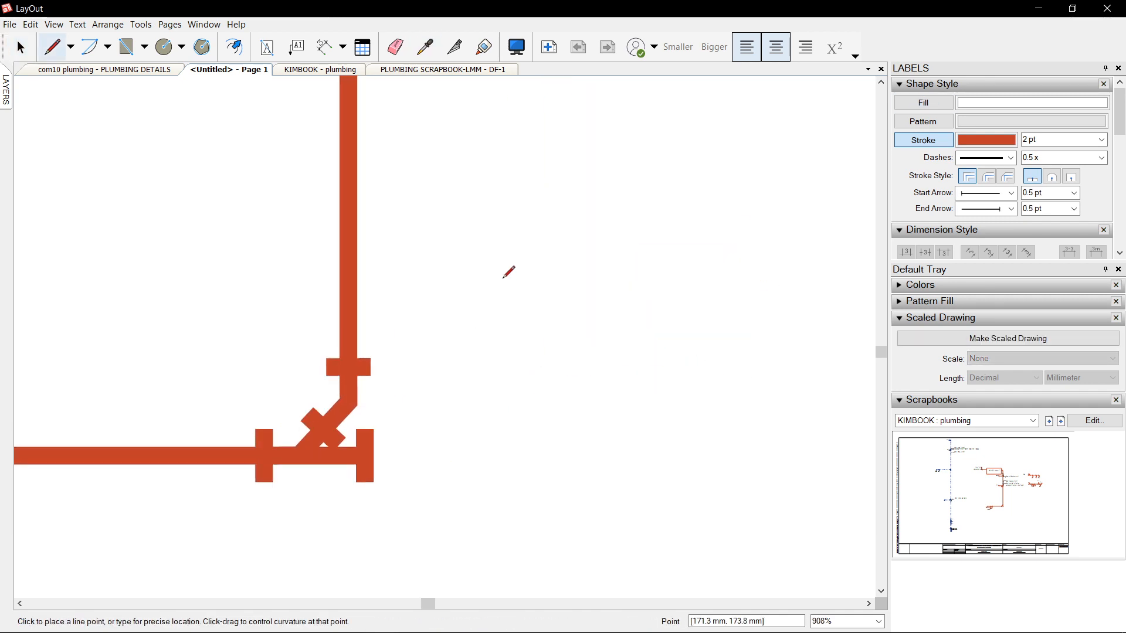
left_click(502, 275)
left_click(503, 376)
scroll(558, 389, "down", 4)
key("e")
left_click(559, 389)
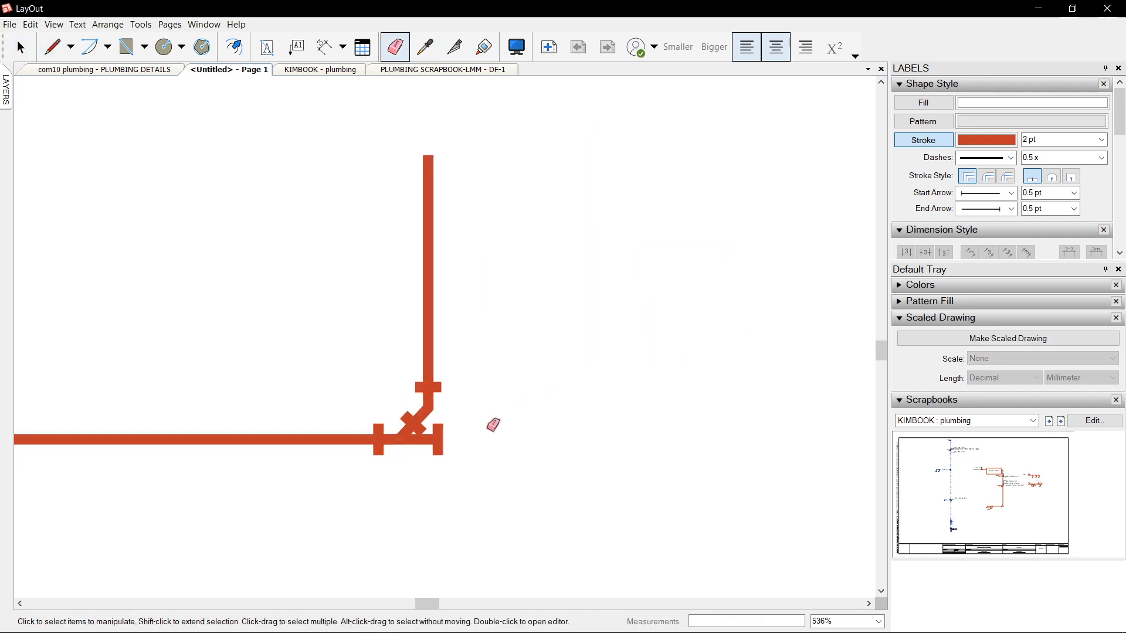
key("space")
left_click_drag(345, 326, 543, 495)
left_click(543, 495)
scroll(543, 495, "down", 7)
scroll(446, 281, "up", 7)
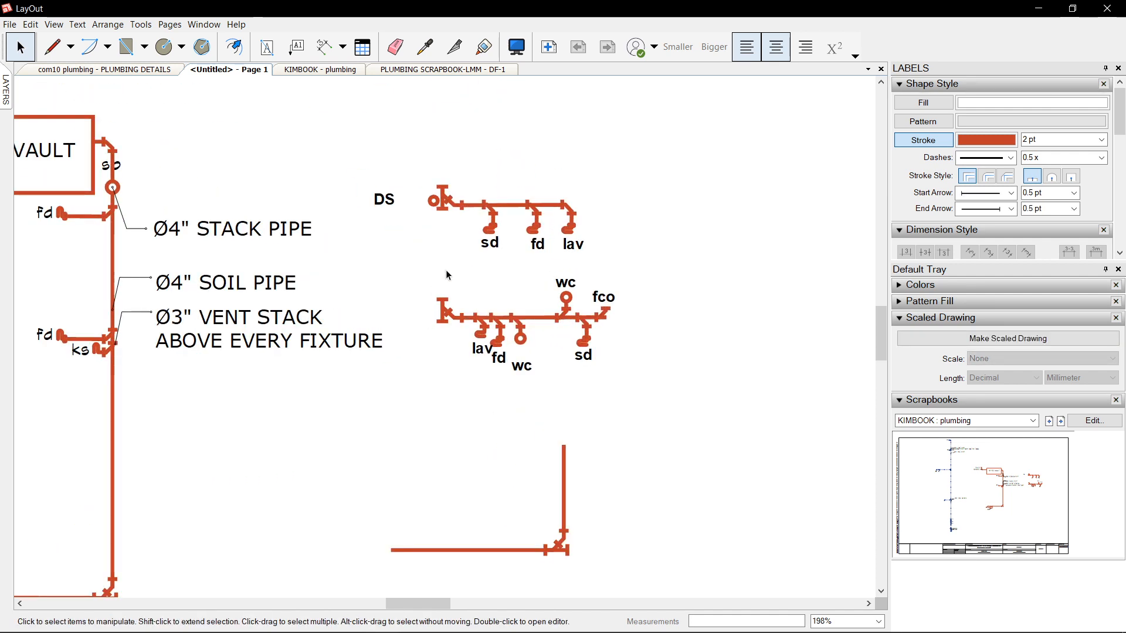
Step: Try a thinner stroke width on the sd fixture branch in the DS diagram and restore its original stroke
left_click(522, 235)
scroll(413, 307, "up", 4)
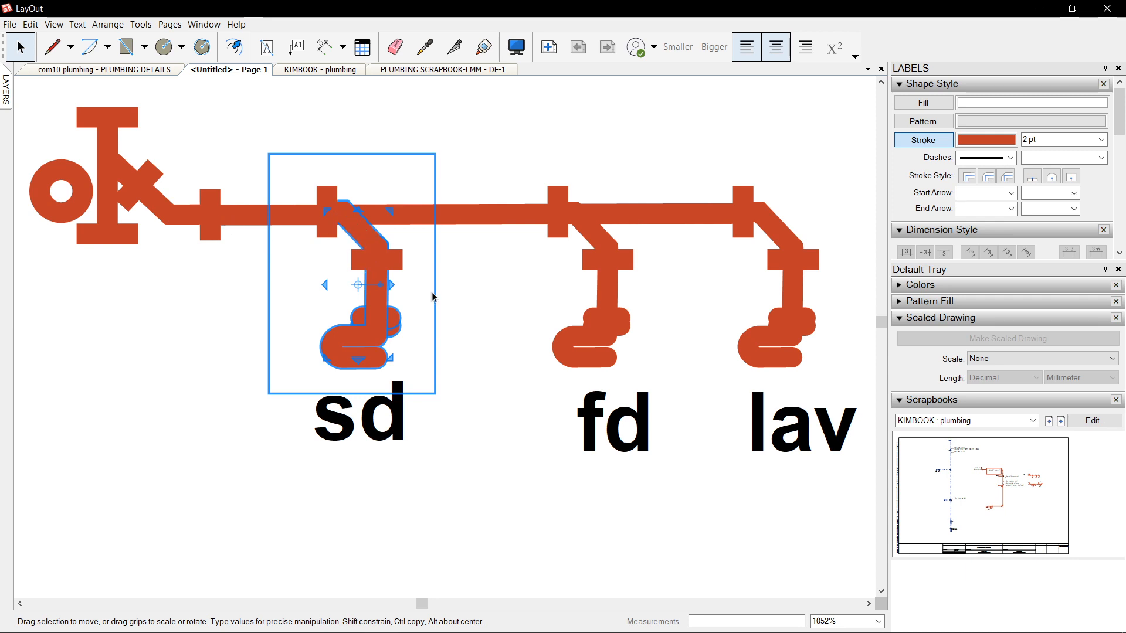
left_click(1102, 139)
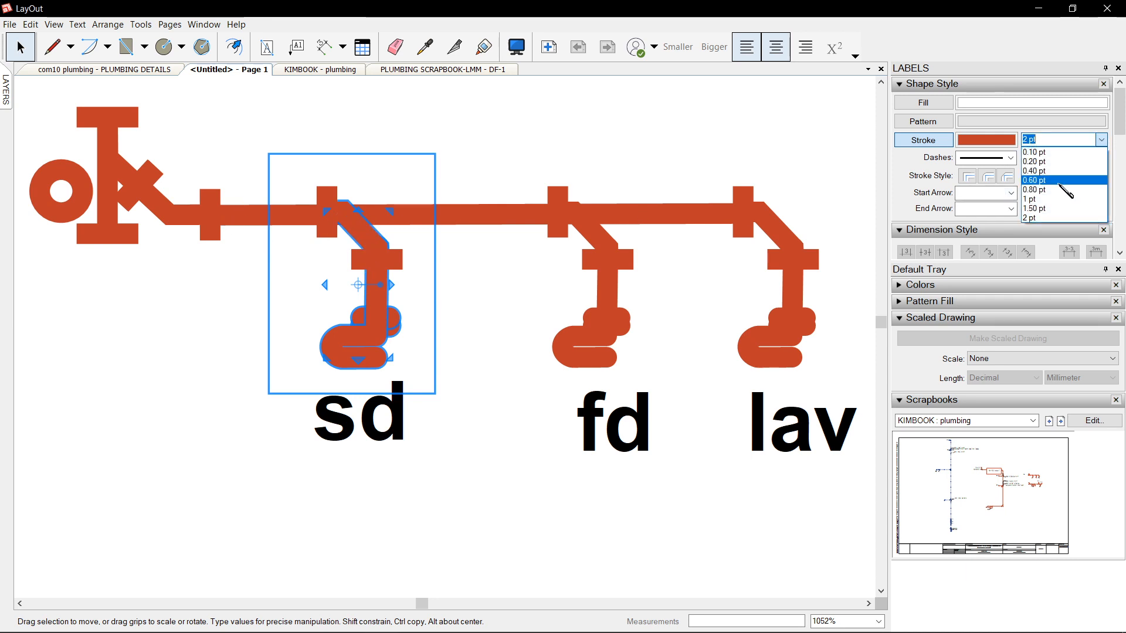
left_click(1051, 204)
left_click(449, 268)
scroll(448, 270, "down", 1)
scroll(440, 293, "up", 1)
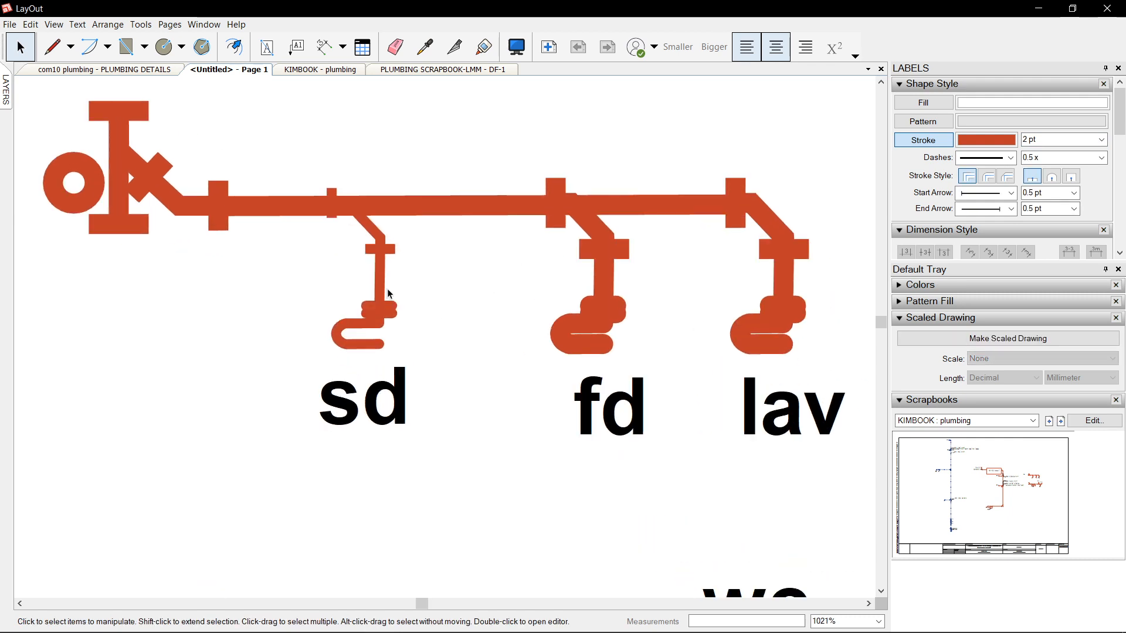
scroll(384, 277, "up", 1)
left_click(383, 255)
scroll(383, 256, "down", 2)
scroll(440, 251, "down", 10)
left_click(536, 188)
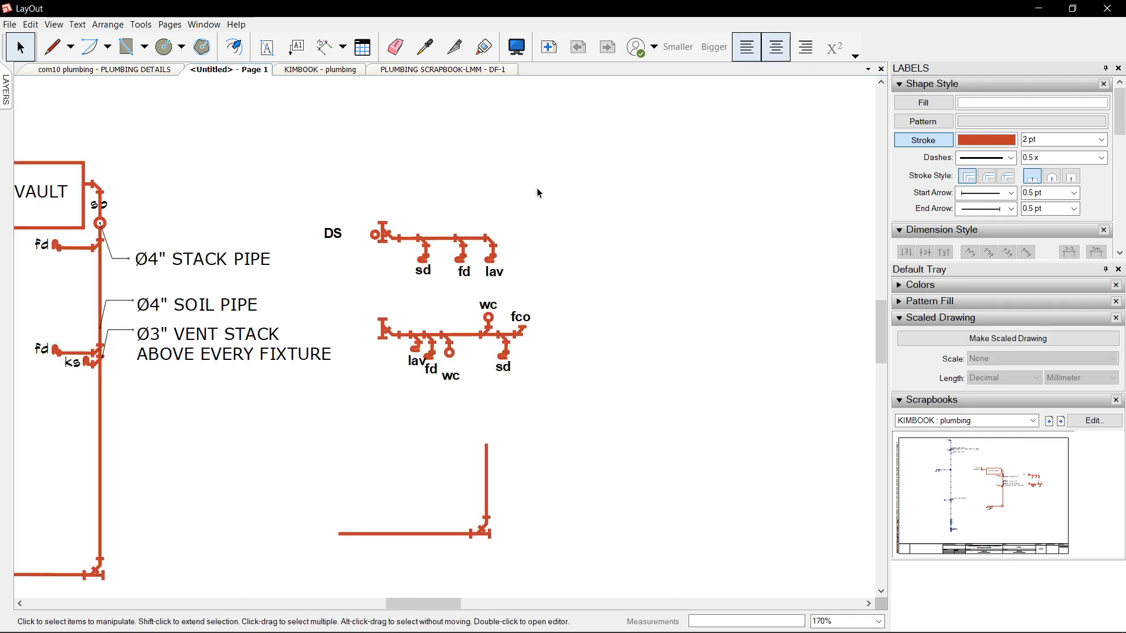
Step: Place the blue water supply riser diagram from the KIMBOOK plumbing scrapbook on the page
scroll(572, 330, "up", 6)
left_click_drag(588, 283, 611, 101)
scroll(663, 529, "up", 1)
middle_click_drag(664, 529, 660, 355)
scroll(576, 426, "up", 2)
middle_click_drag(576, 428, 576, 353)
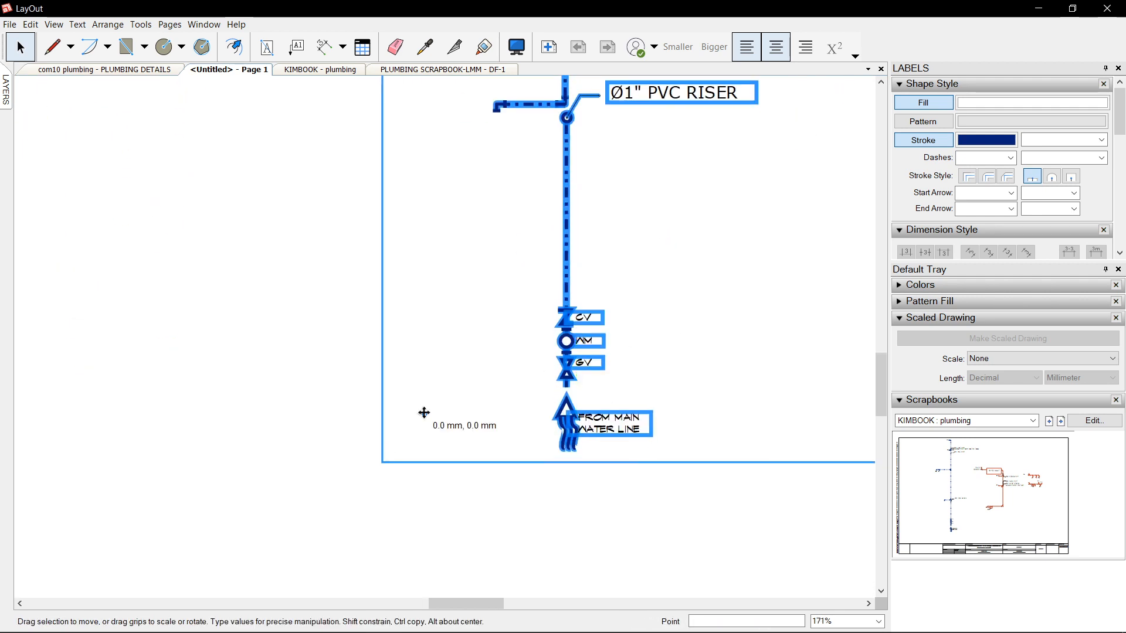
Step: Switch to the com10 plumbing document and examine the bathroom pipe runs and labels in the plumbing isometry
left_click(422, 412)
middle_click_drag(392, 390, 489, 431)
left_click(114, 71)
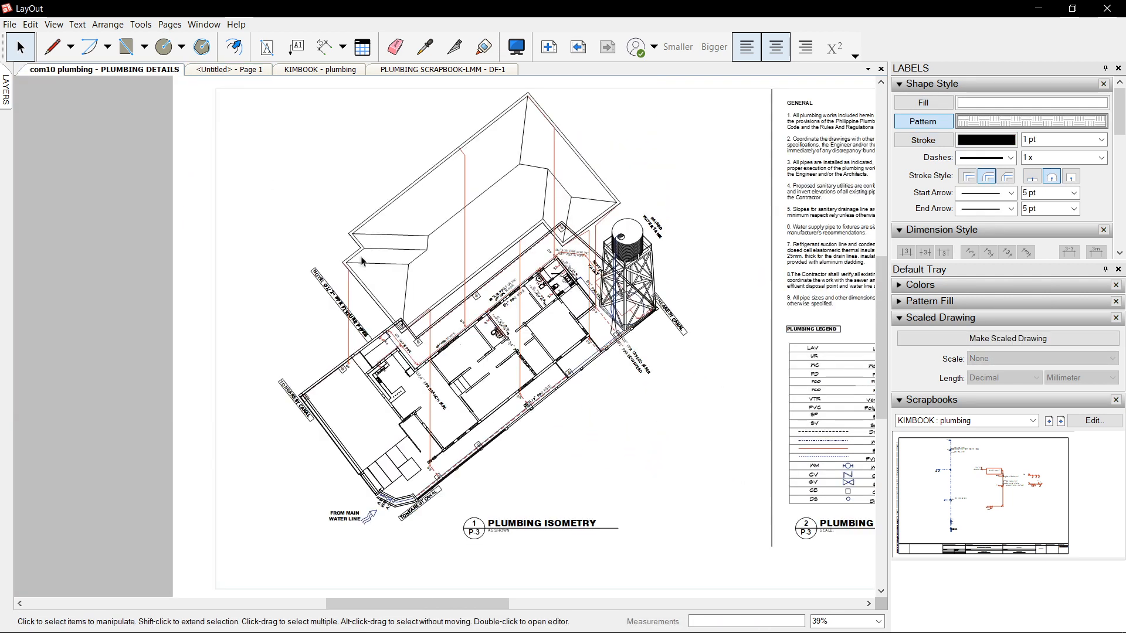
scroll(466, 352, "up", 2)
scroll(540, 187, "up", 2)
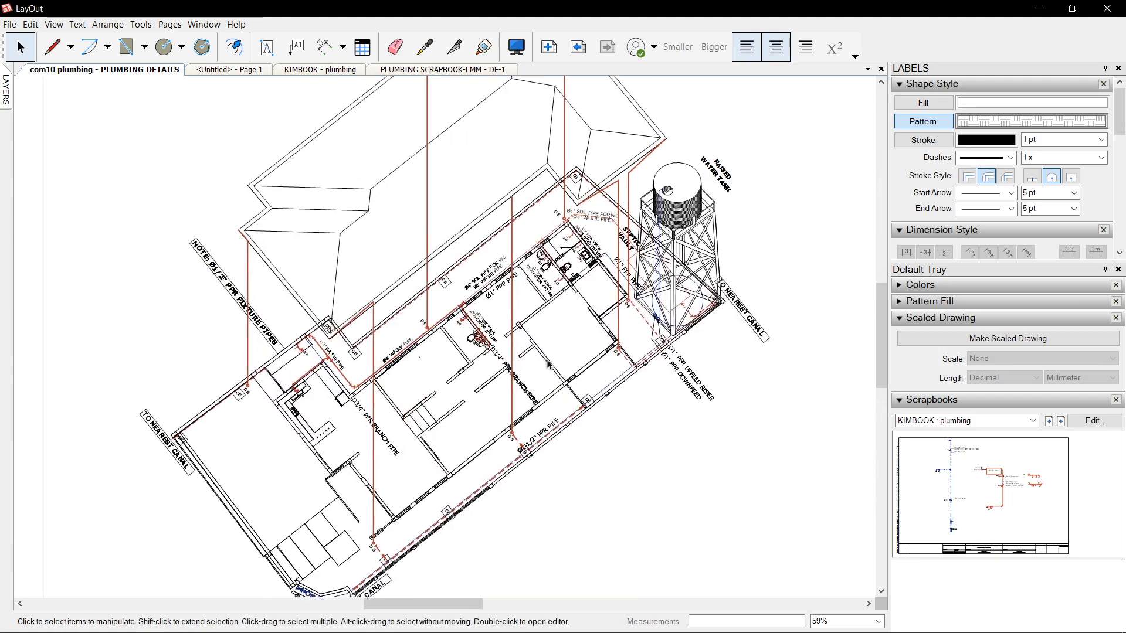
left_click(450, 190)
left_click(448, 187)
scroll(662, 346, "up", 4)
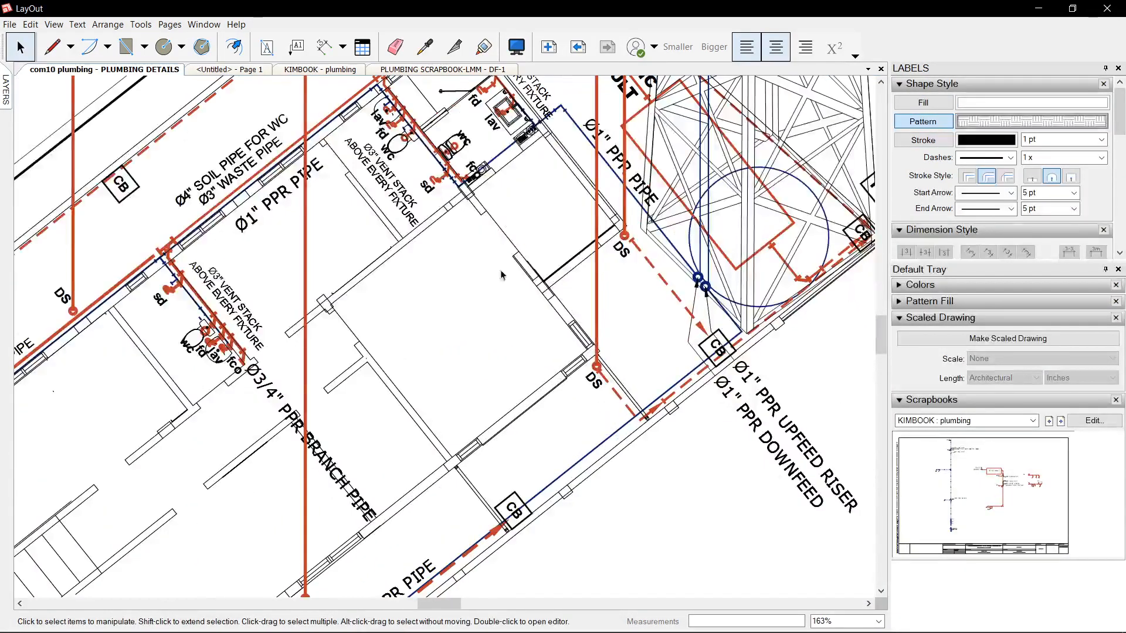
left_click(420, 136)
left_click(461, 199)
left_click(505, 216)
Step: Examine the plumbing isometry's branch pipes, septic vault connection and raised water tank with its upfeed riser and downfeed
scroll(555, 254, "down", 2)
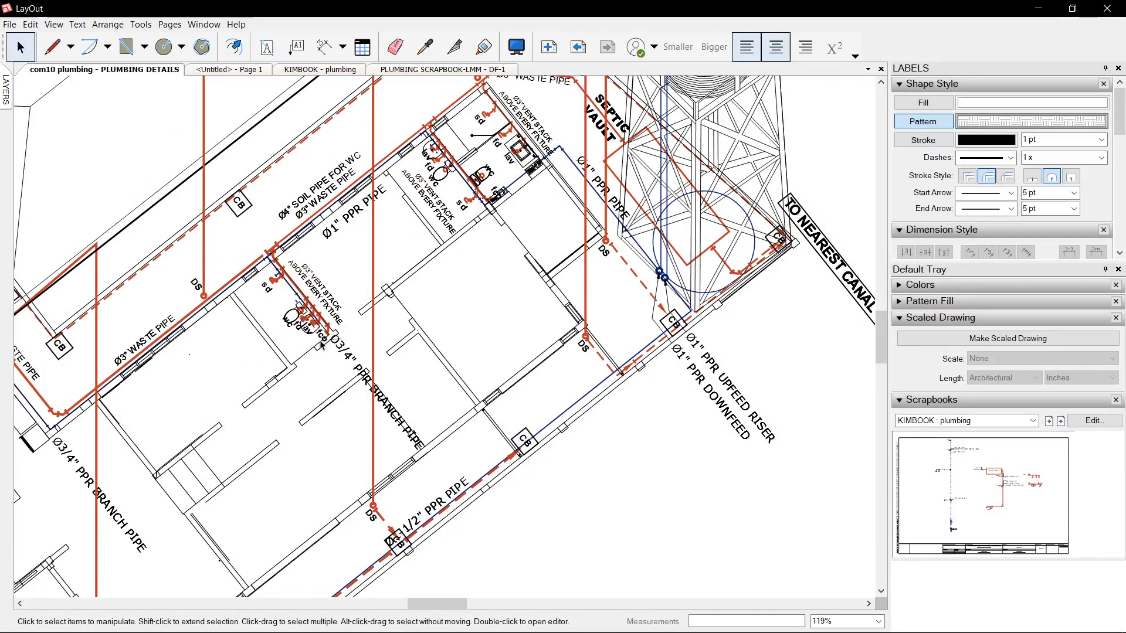
scroll(319, 364, "up", 2)
scroll(296, 328, "down", 4)
scroll(296, 328, "down", 1)
middle_click_drag(588, 107, 645, 160)
scroll(645, 159, "up", 3)
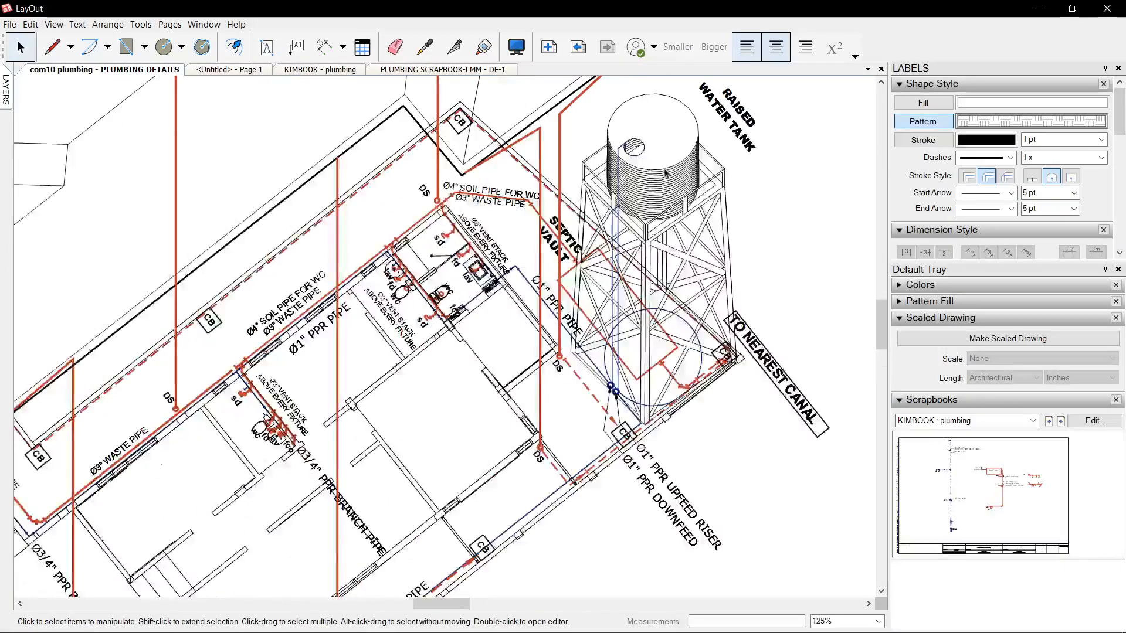
left_click(665, 173)
scroll(661, 170, "up", 1)
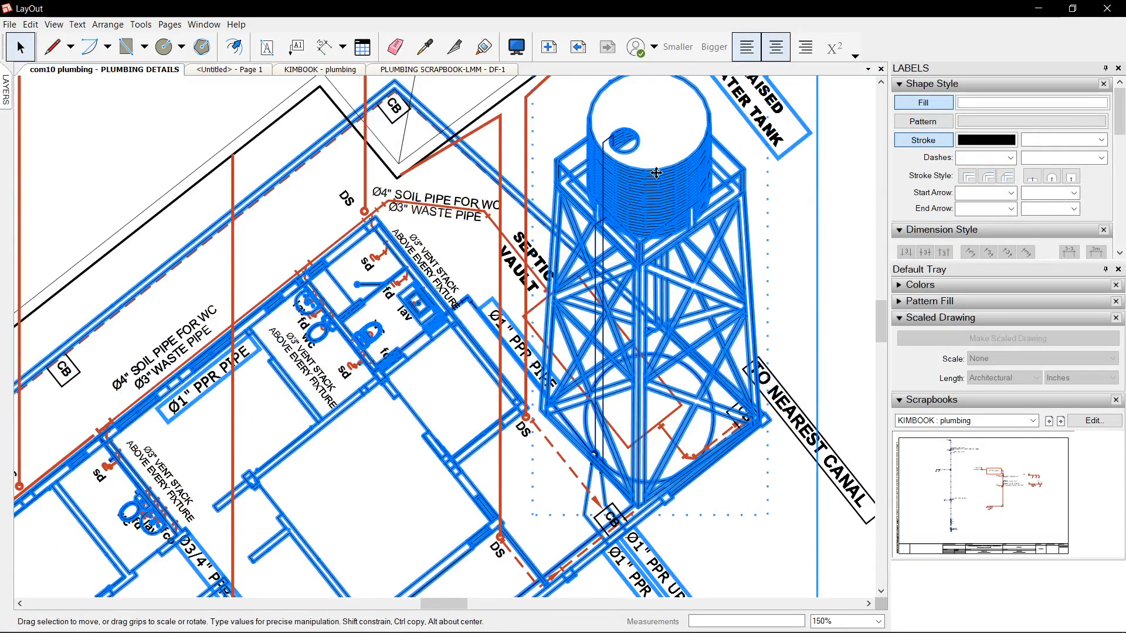
scroll(645, 182, "down", 3)
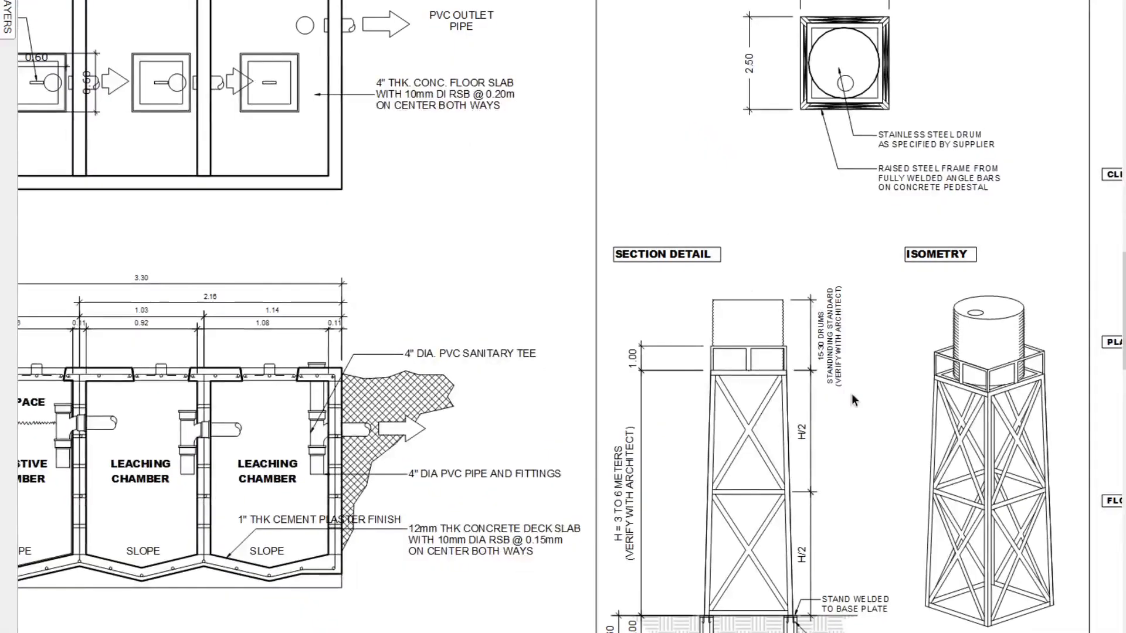
Step: Review the tank details, the water supply plan and the drainage plan's septic vault, downspouts and bathroom fixture branches
middle_click_drag(852, 397, 784, 9)
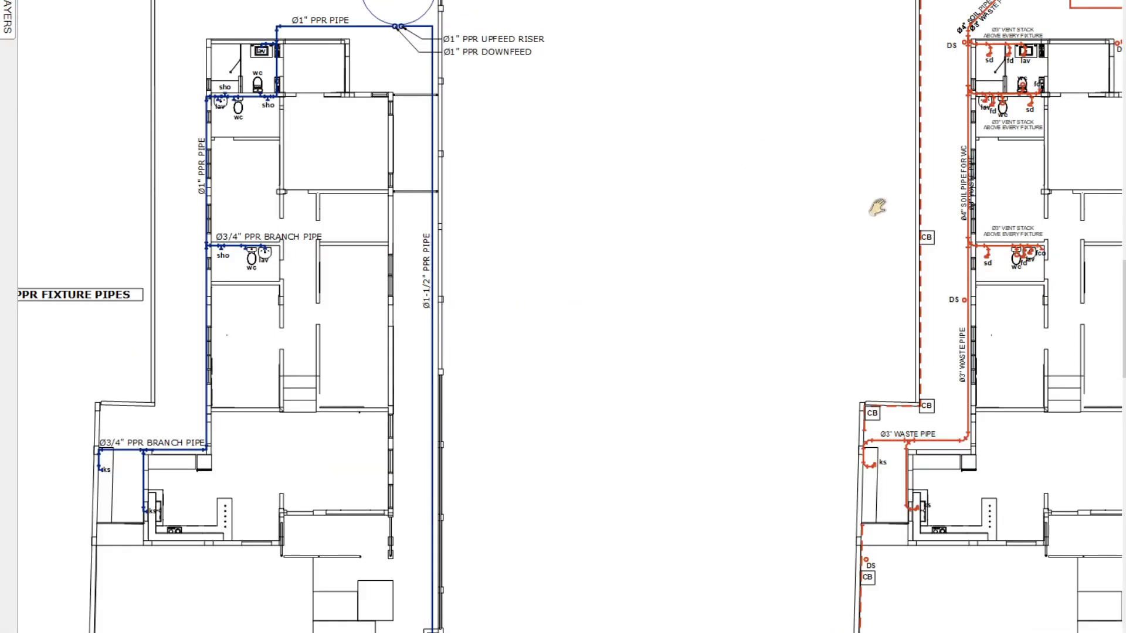
middle_click_drag(877, 207, 426, 303)
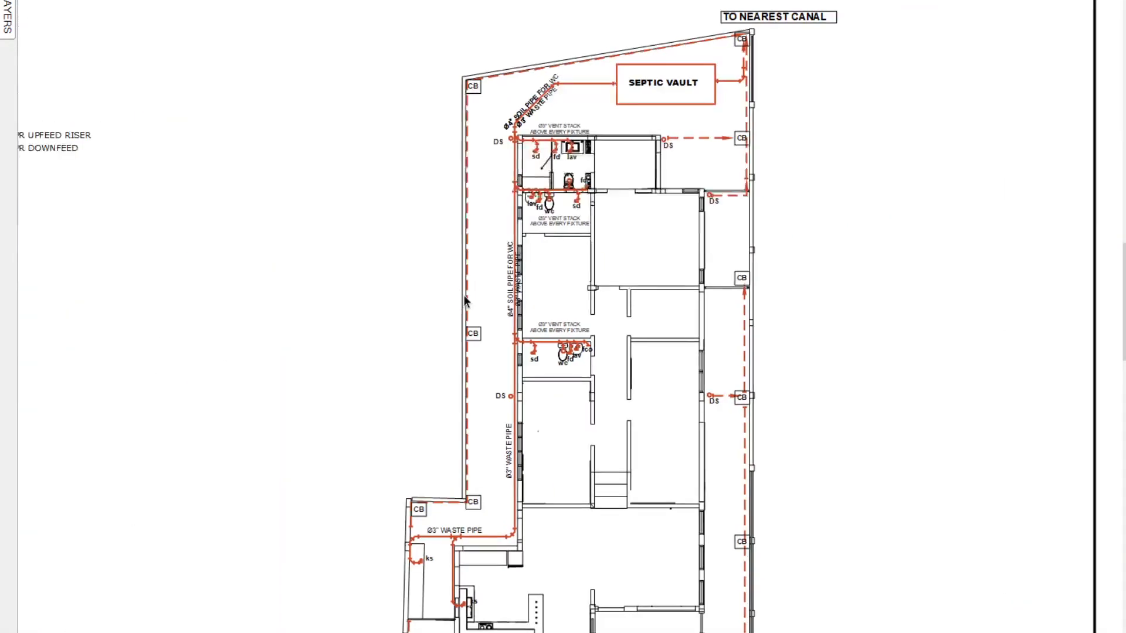
scroll(598, 340, "down", 5)
scroll(613, 603, "up", 8)
middle_click_drag(727, 176, 656, 593)
mouse_move(629, 213)
middle_mouse_down()
mouse_move(641, 284)
mouse_move(712, 476)
mouse_move(708, 563)
middle_mouse_up()
middle_click_drag(685, 141, 648, 407)
scroll(652, 114, "up", 1)
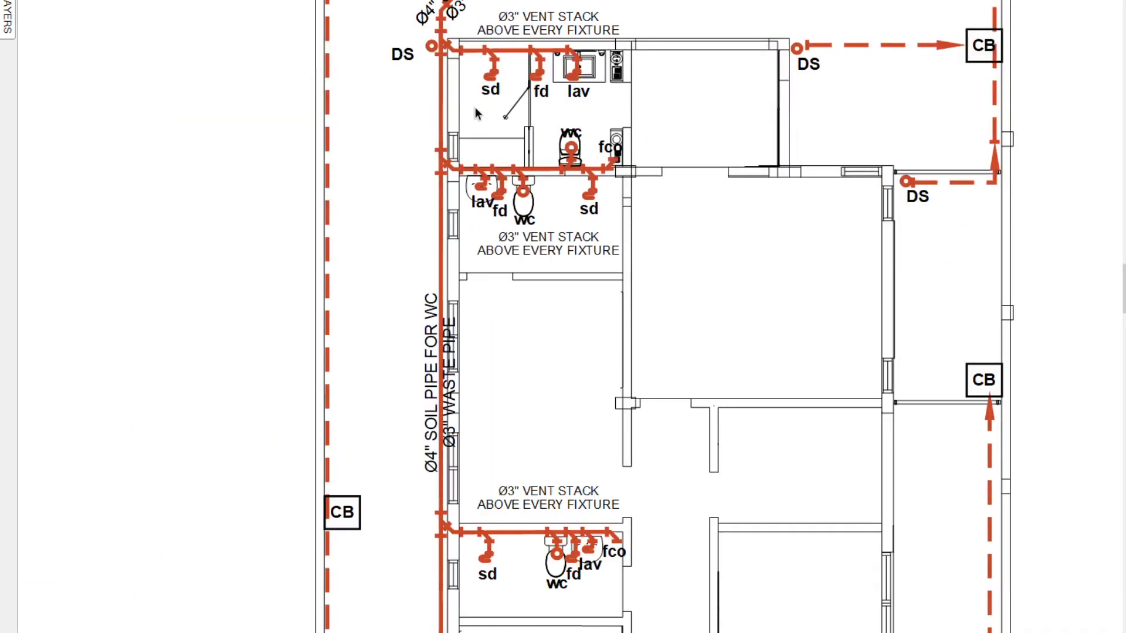